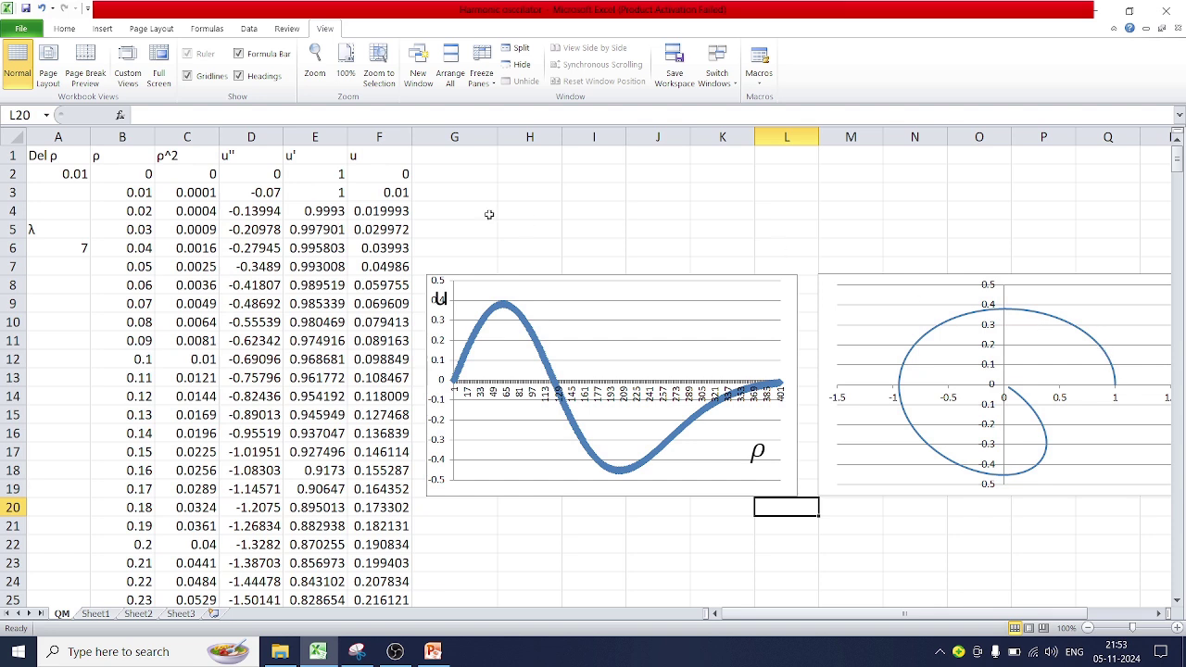
# - Set the λ value in cell A6 to 6 to recalculate the wavefunction plots
pyautogui.click(64, 247)
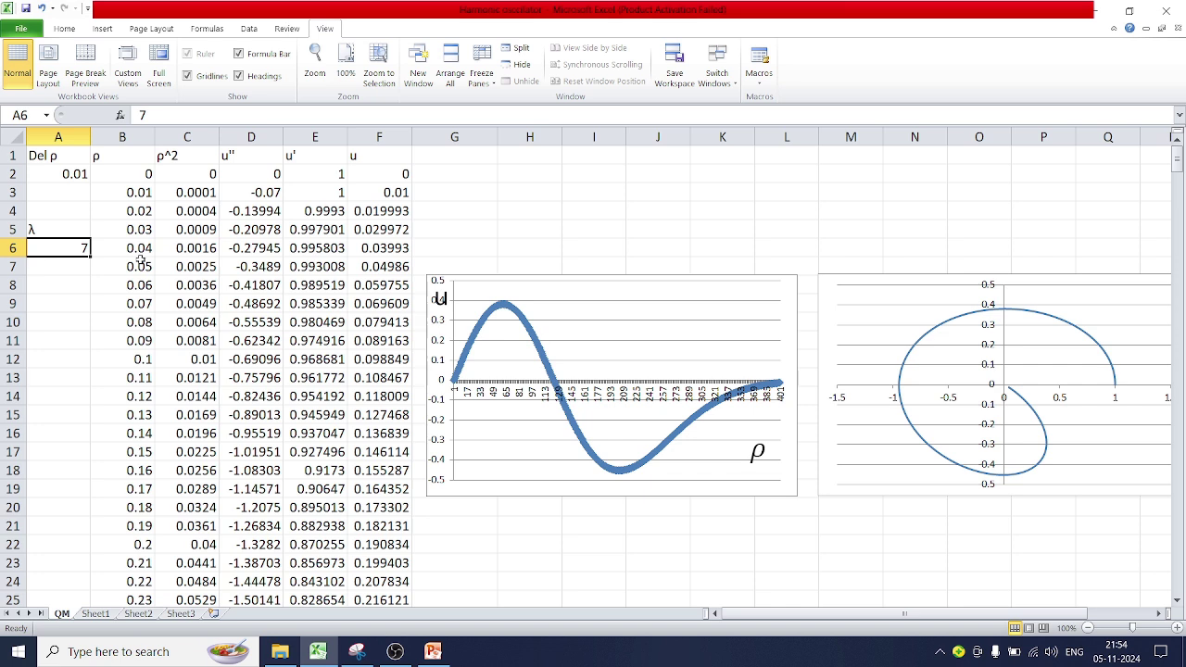
pyautogui.write('6')
pyautogui.scroll(-1, 139, 263)
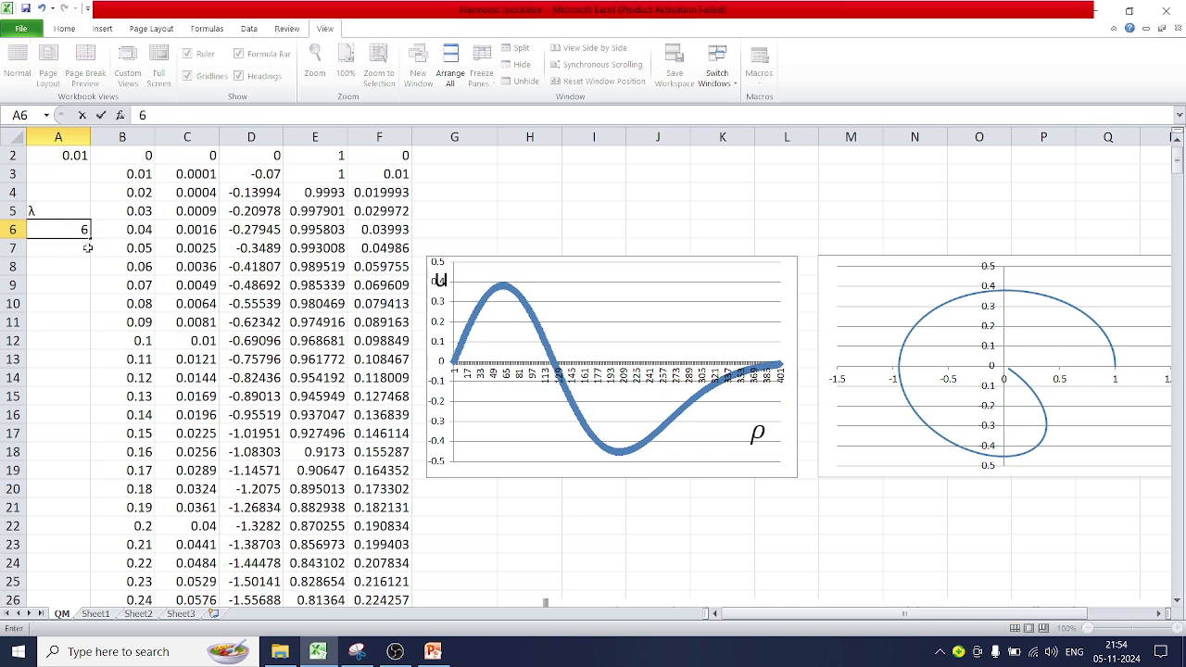
pyautogui.click(61, 258)
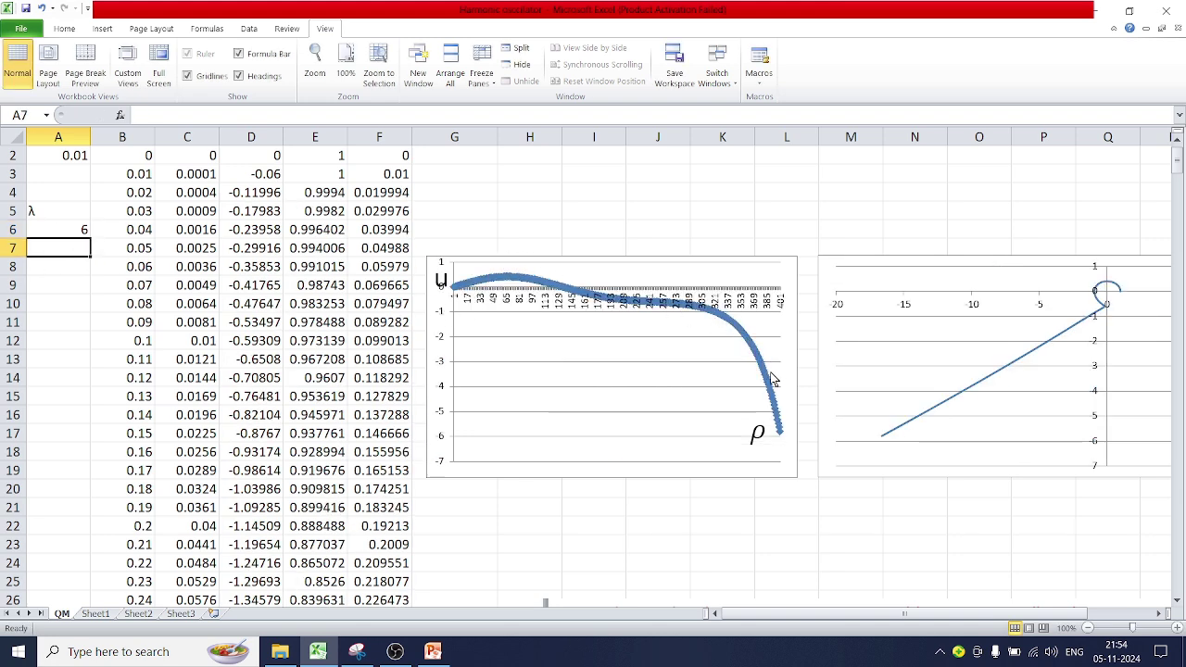
# - Change λ in cell A6 to 5 so both plots recalculate
pyautogui.scroll(1, 556, 398)
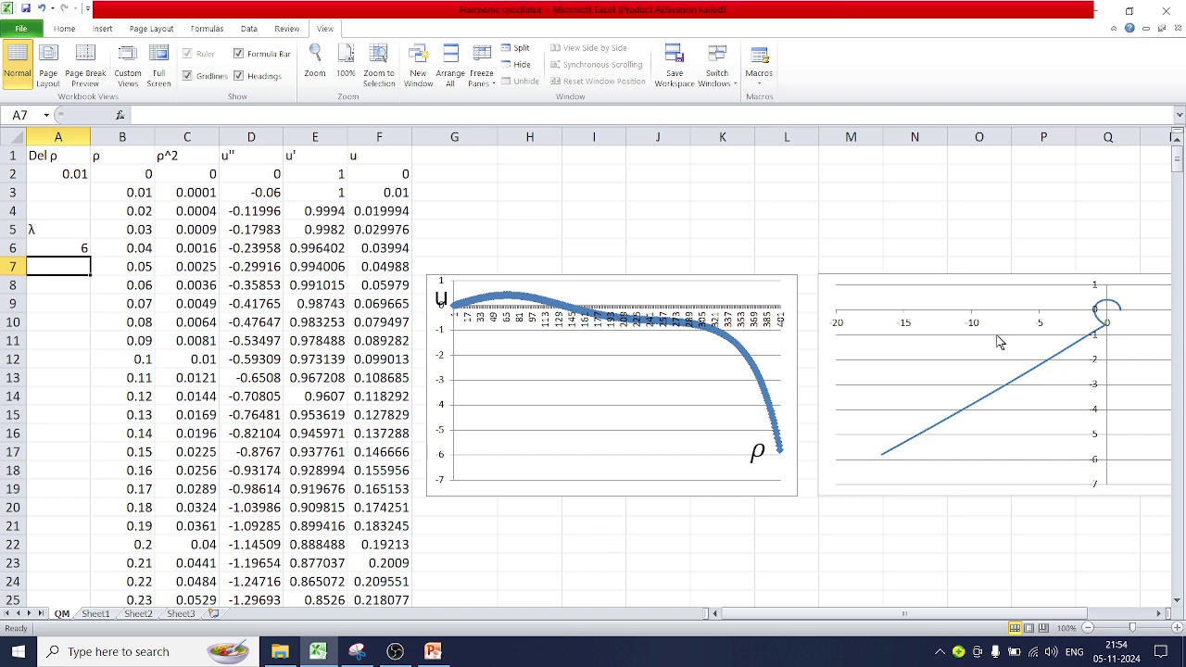
pyautogui.click(61, 247)
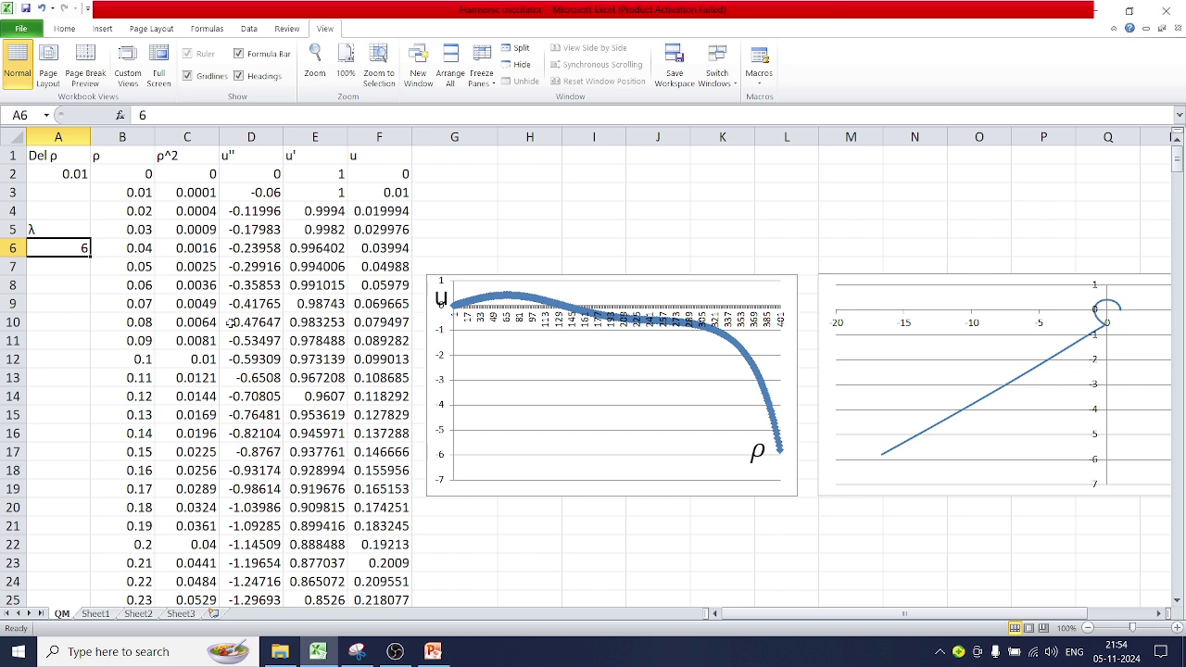
pyautogui.write('5')
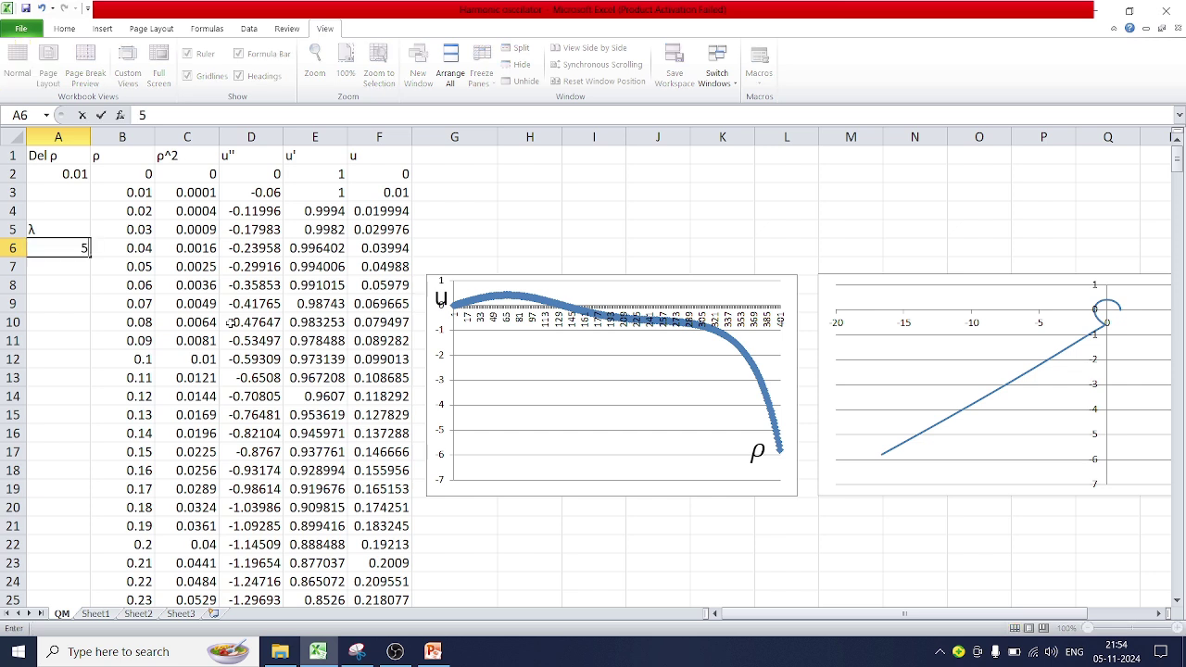
pyautogui.scroll(-1, 230, 323)
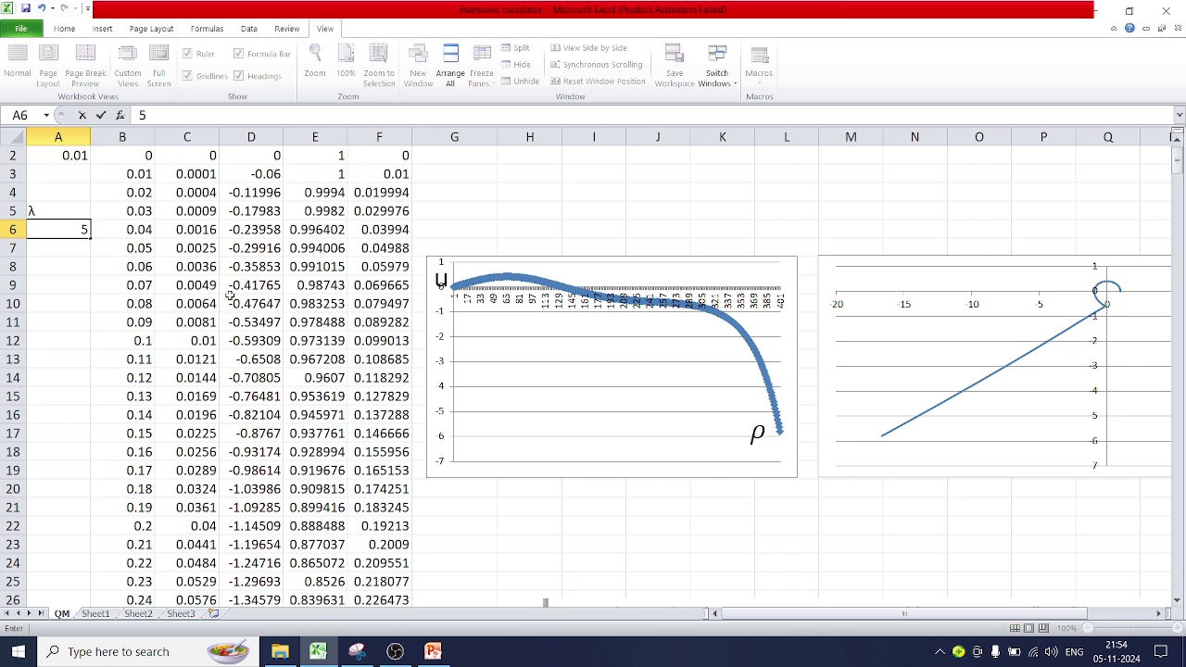
pyautogui.click(41, 250)
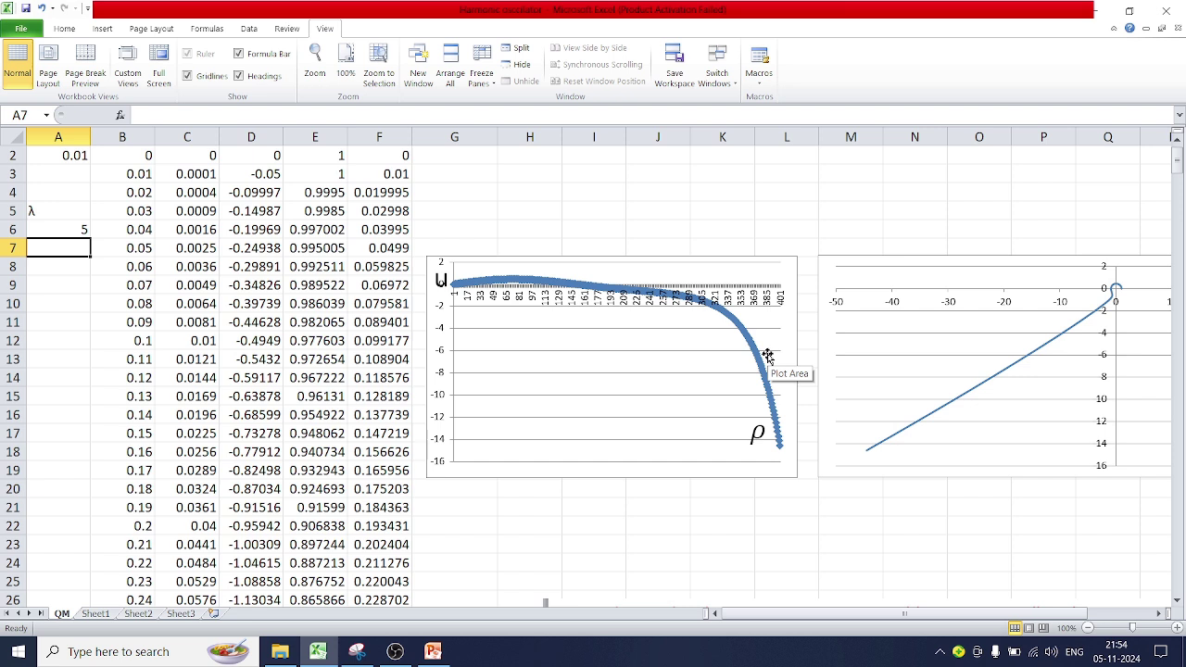
# - Change λ in cell A6 to 4 and update the wavefunction curve
pyautogui.scroll(1, 697, 310)
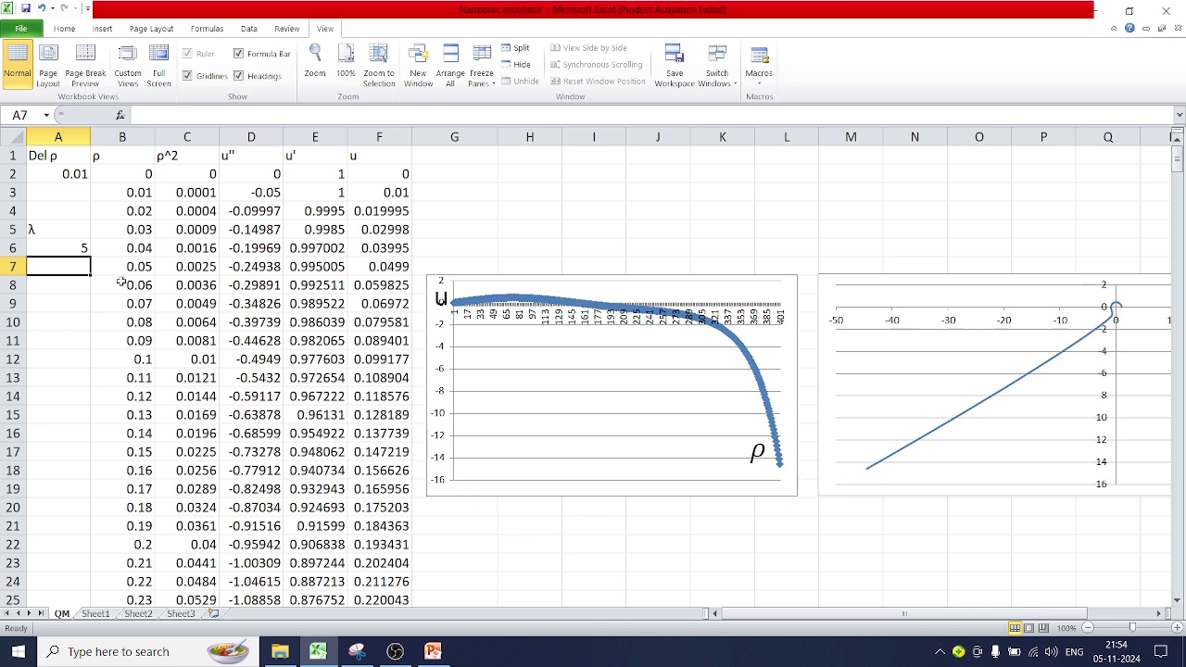
pyautogui.click(60, 252)
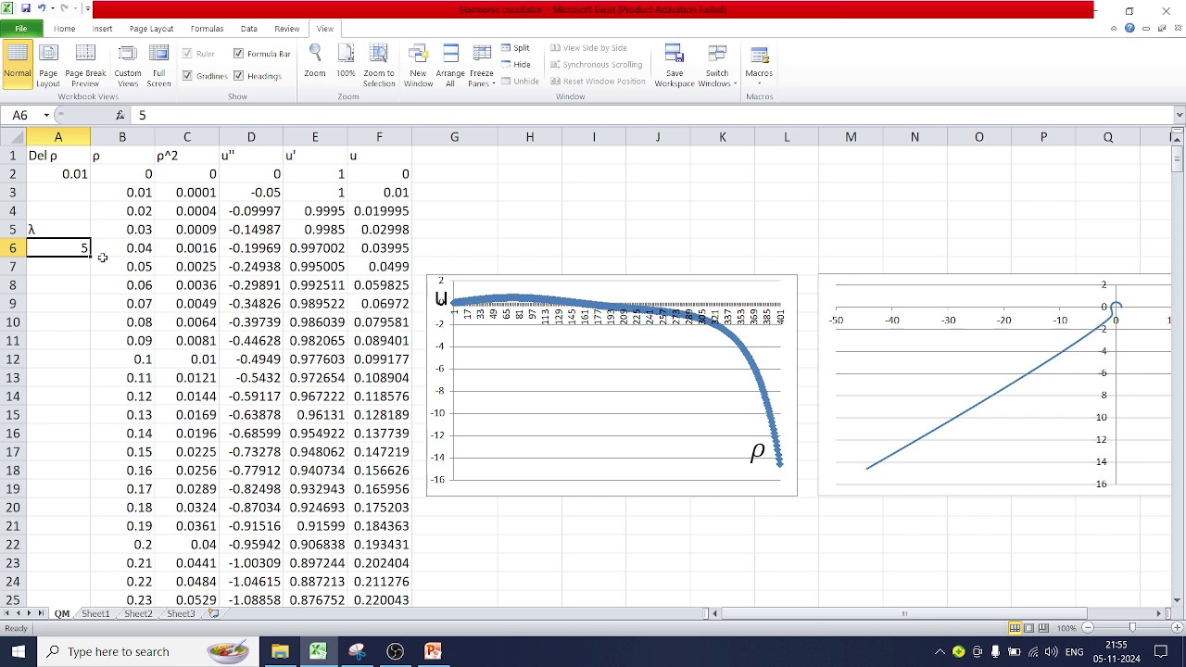
pyautogui.write('4')
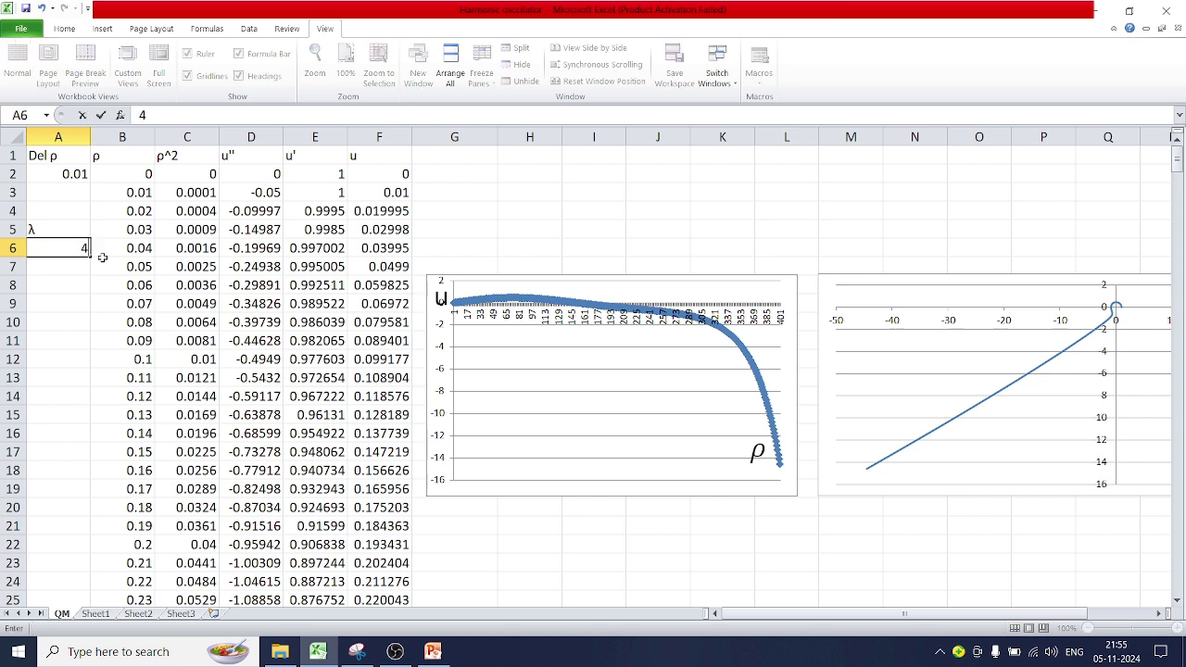
pyautogui.scroll(-1, 102, 257)
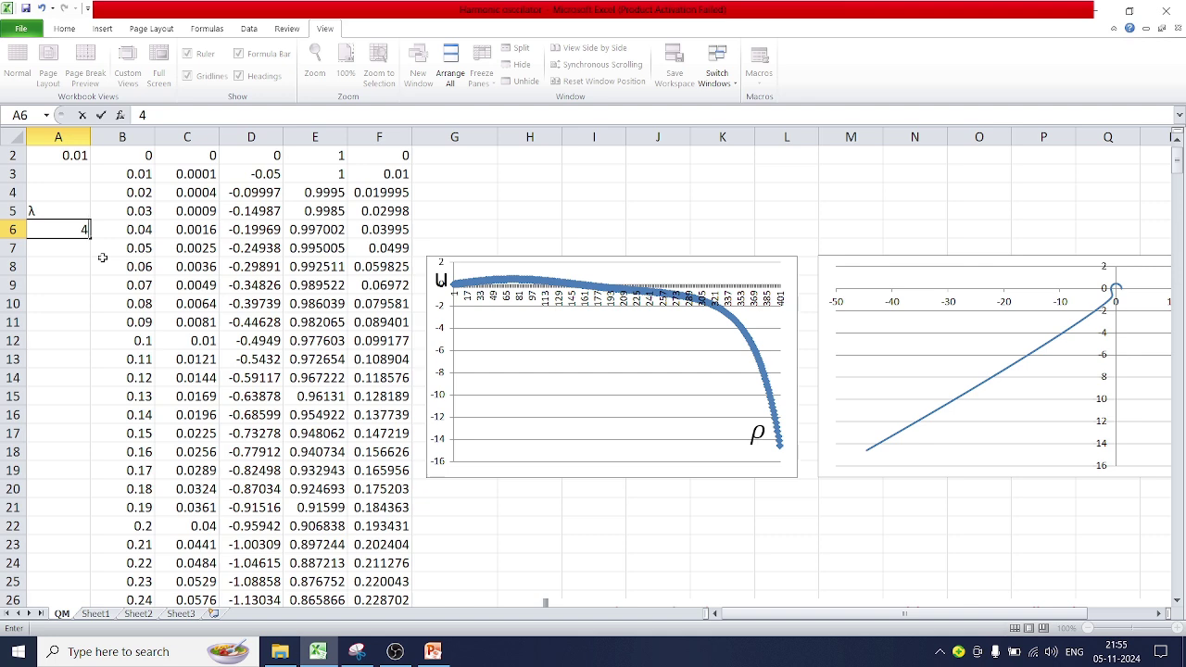
pyautogui.press('Return')
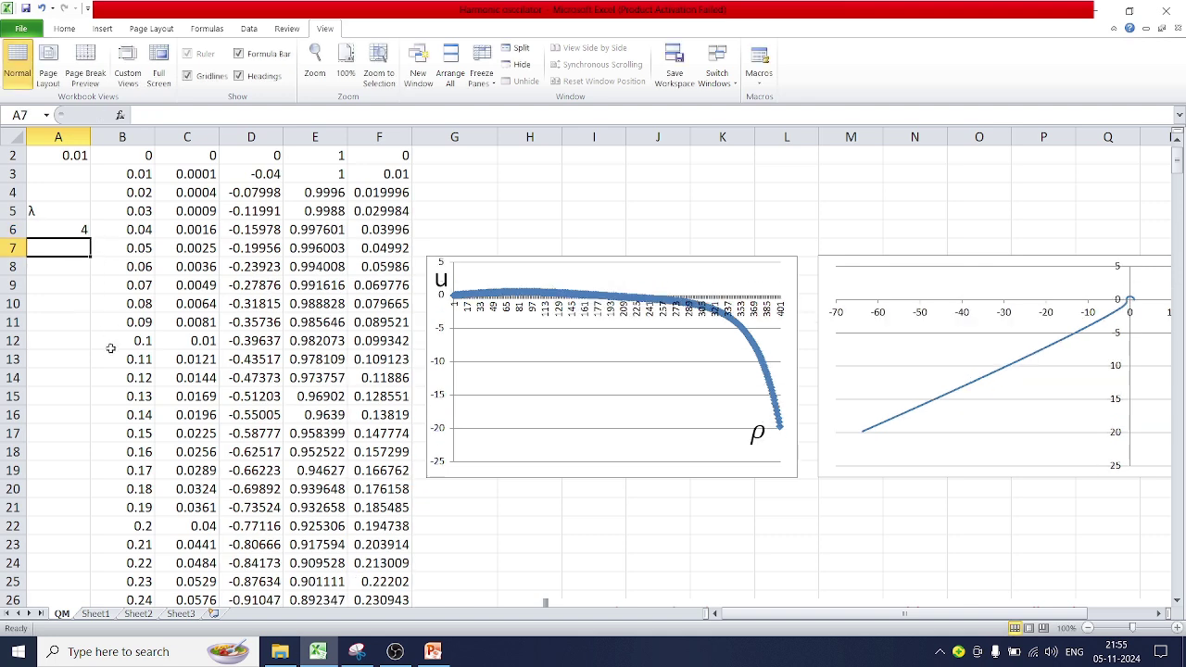
# - Change λ in cell A6 to 3 and refresh the two plots
pyautogui.click(67, 228)
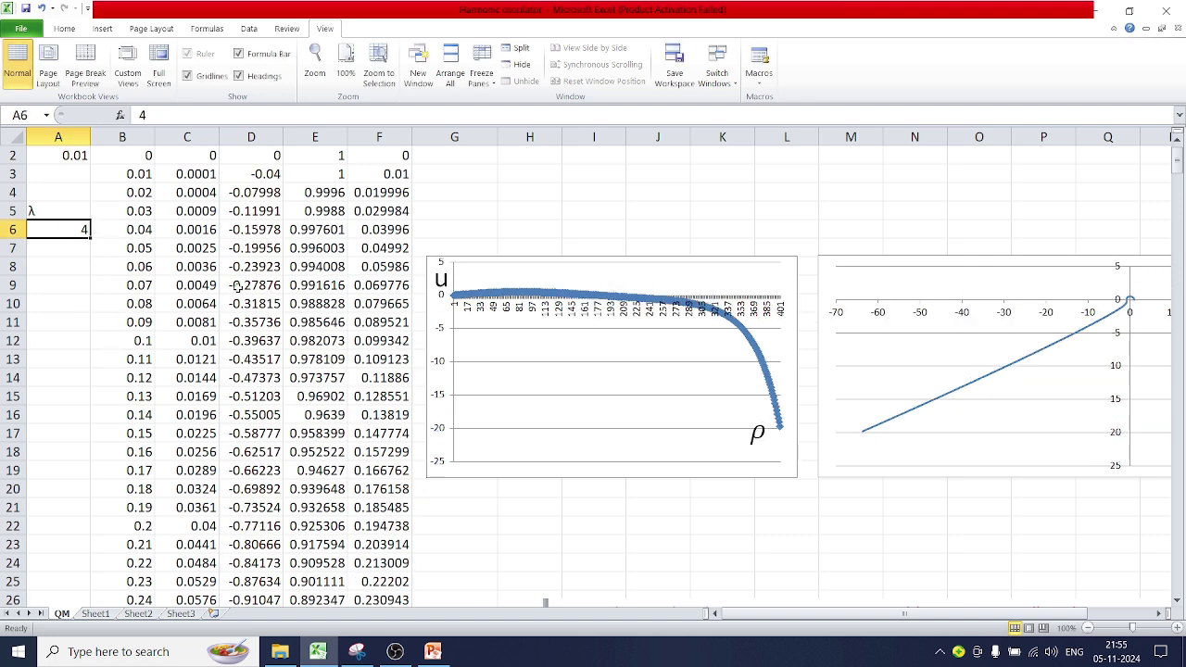
pyautogui.write('3')
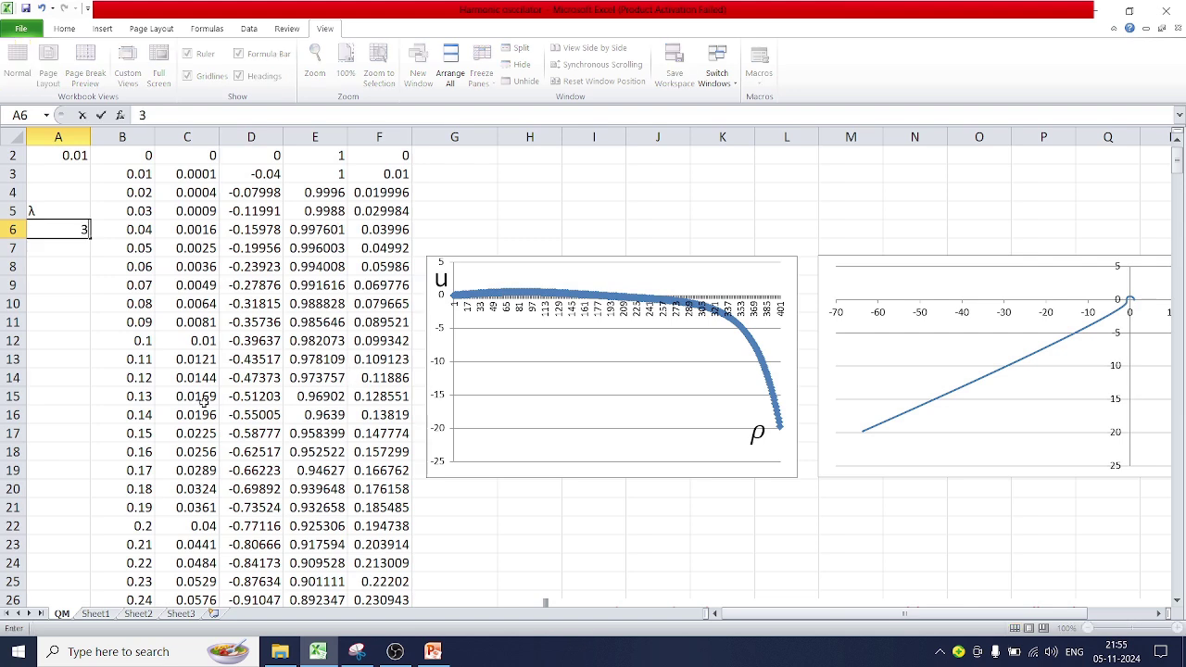
pyautogui.click(93, 336)
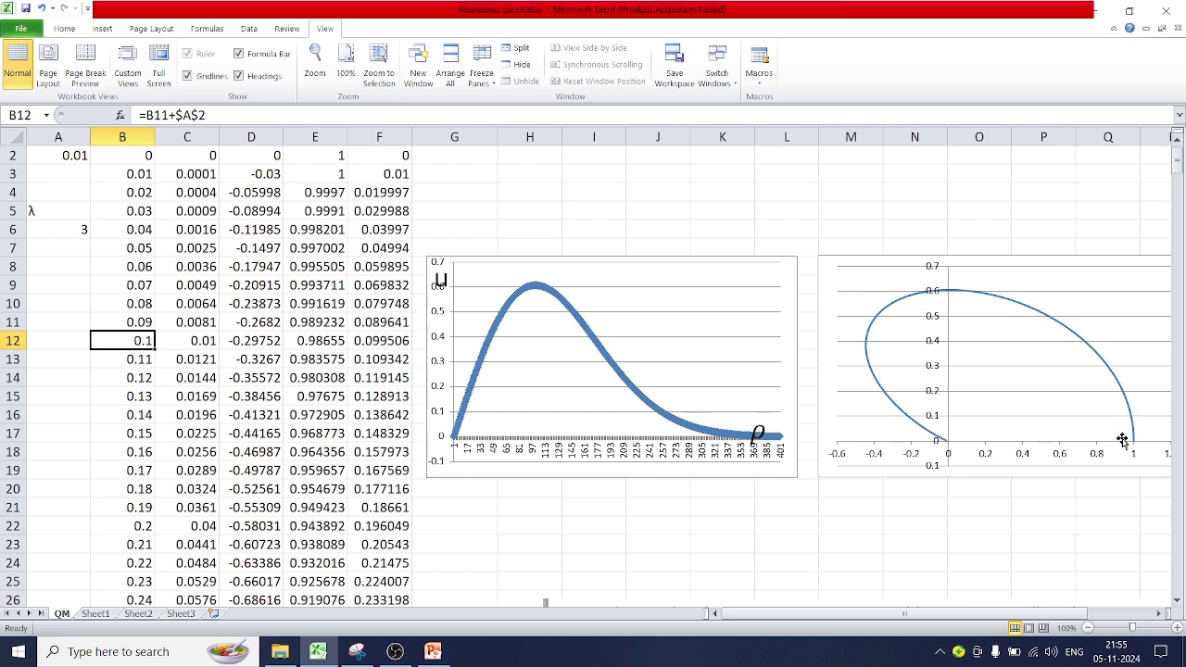
# - Try λ = 1 in cell A6 with the initial u and u' values kept
pyautogui.click(61, 231)
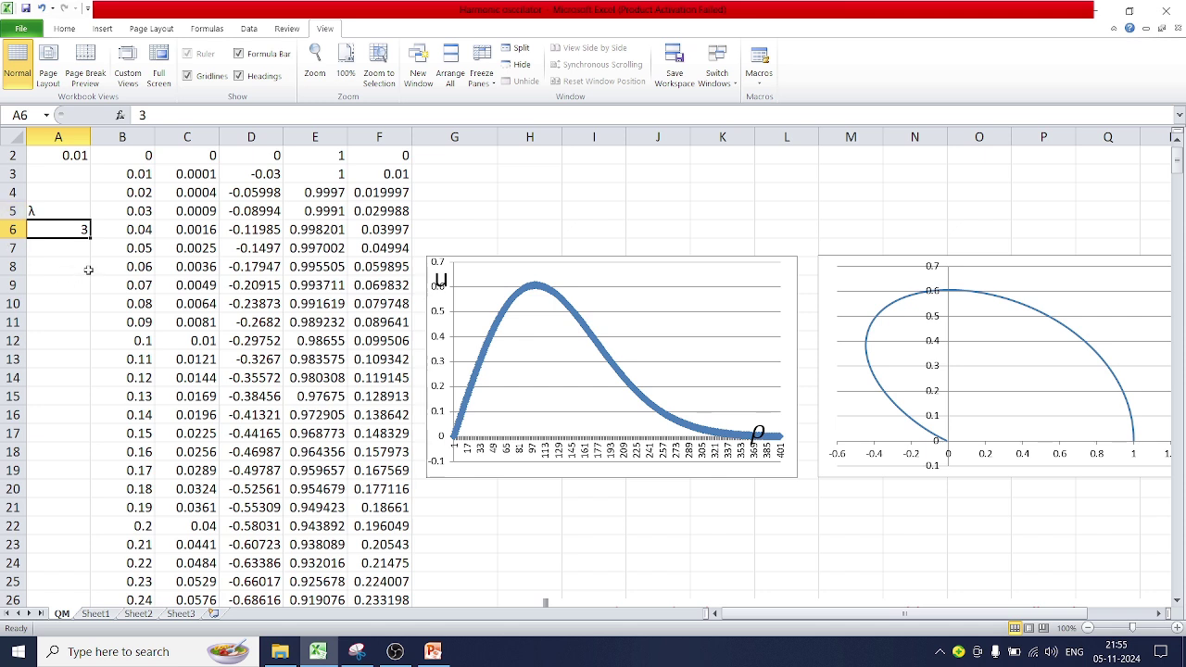
pyautogui.scroll(-1, 88, 270)
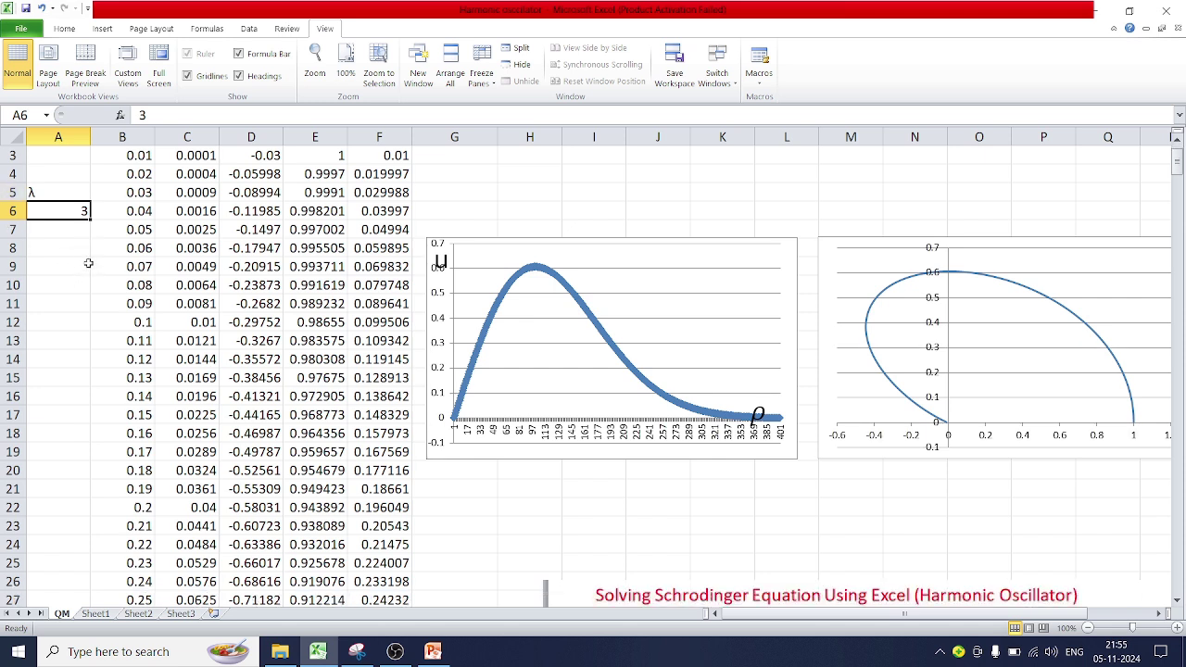
pyautogui.scroll(2, 42, 315)
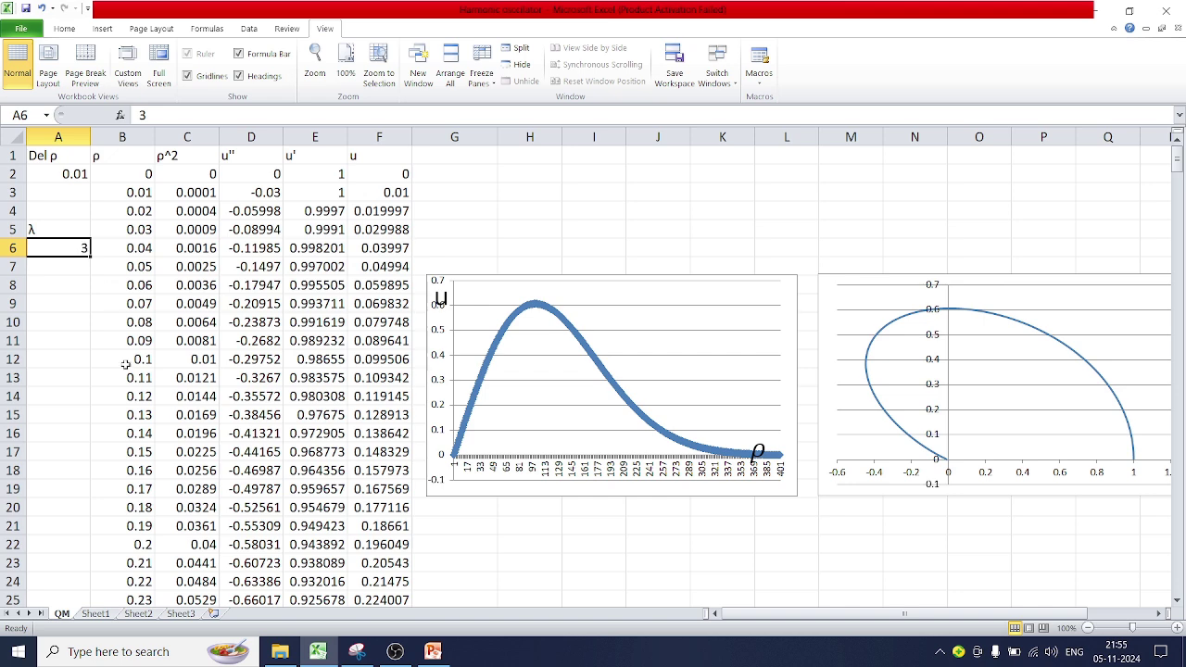
pyautogui.write('1')
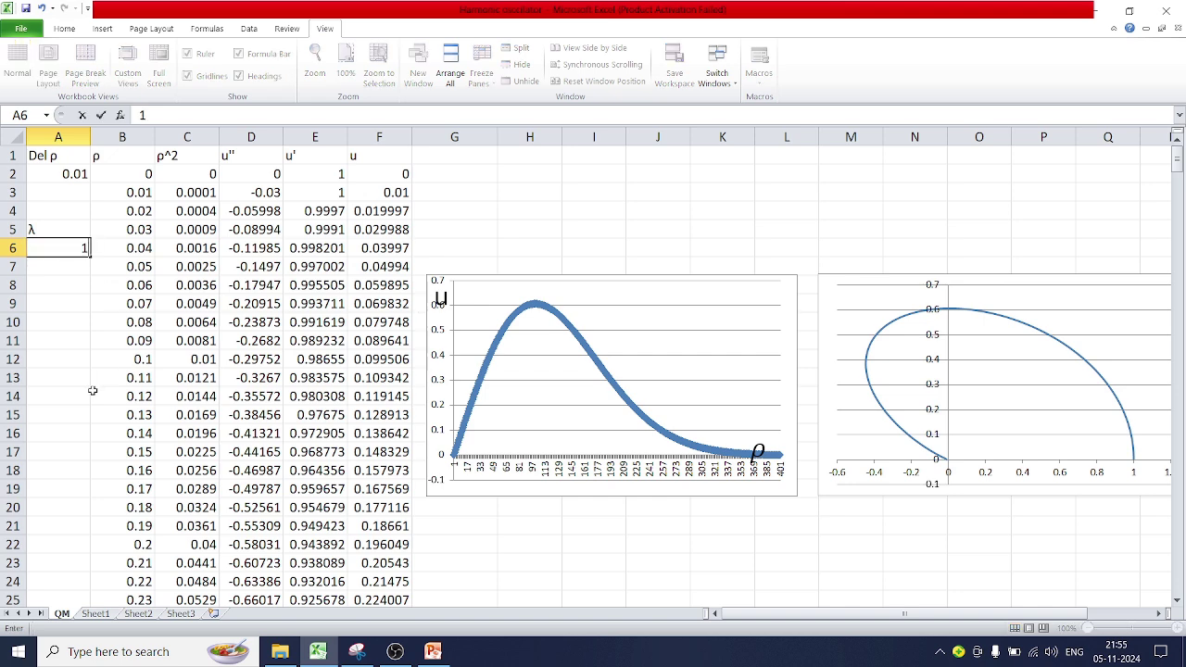
pyautogui.click(68, 302)
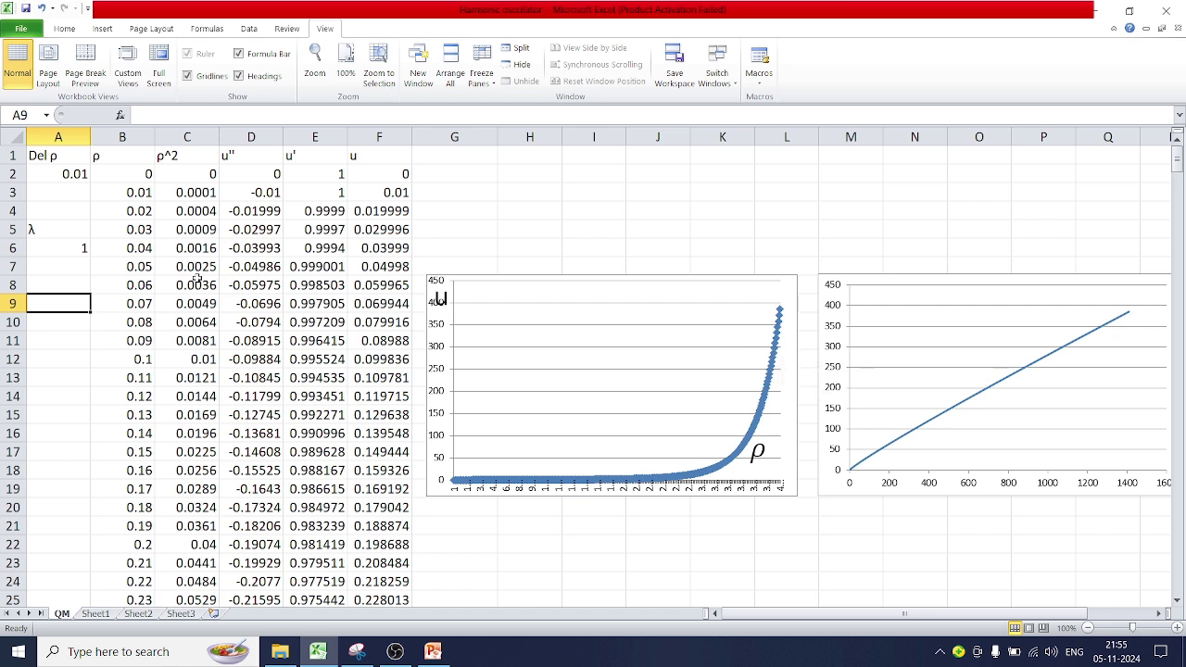
# - Set λ in cell A6 back to 3
pyautogui.click(80, 250)
pyautogui.write('3')
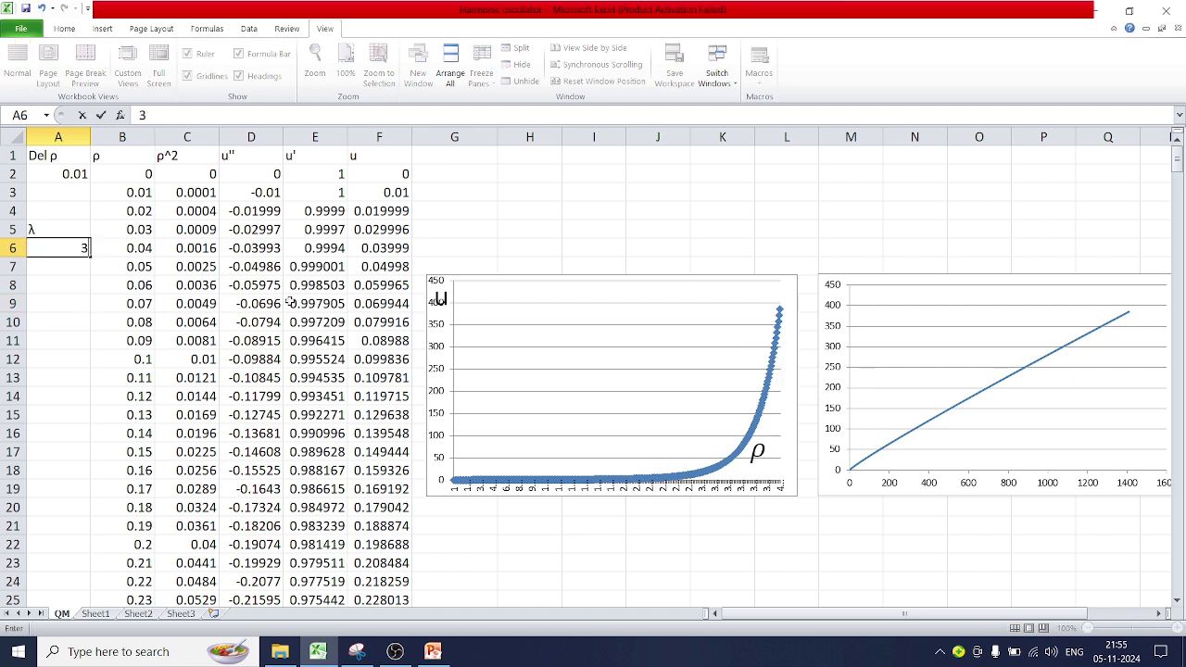
pyautogui.scroll(-1, 290, 303)
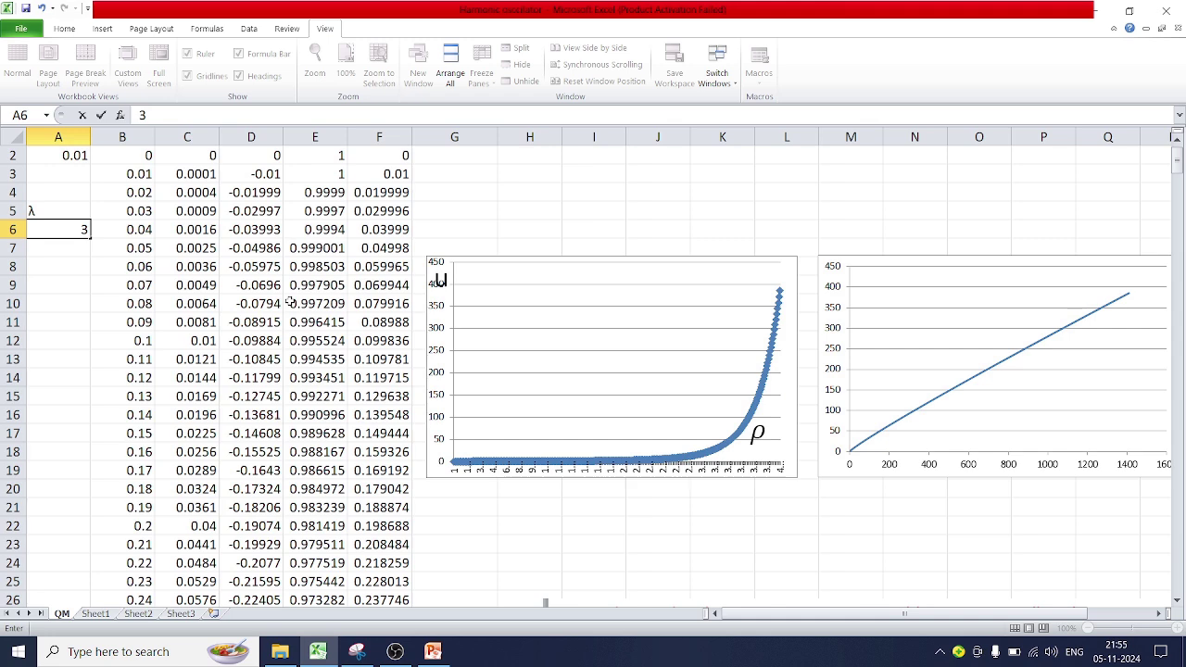
pyautogui.click(64, 248)
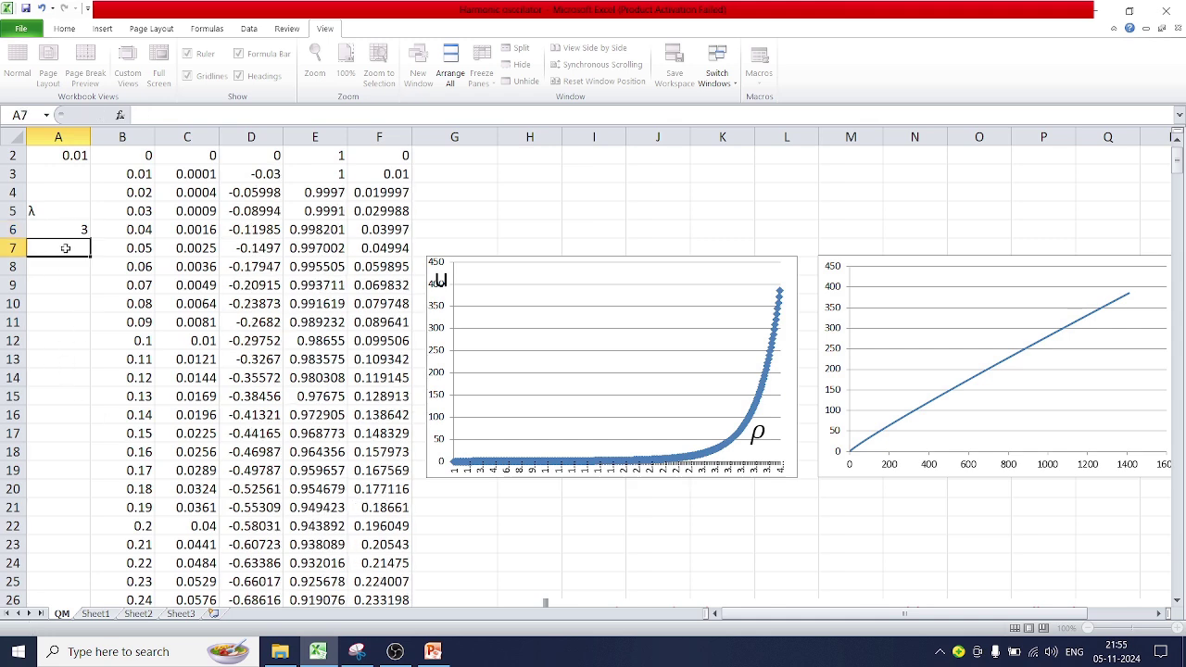
# - Set λ in cell A6 to 7 and recalculate the wavefunction
pyautogui.click(81, 227)
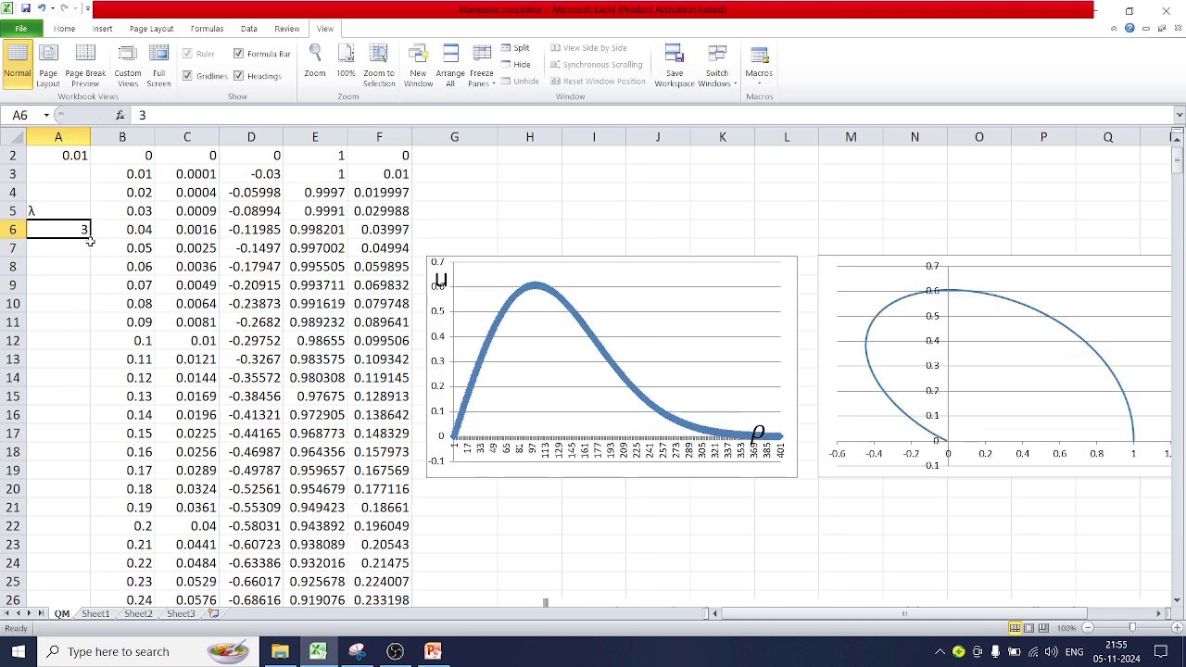
pyautogui.write('7')
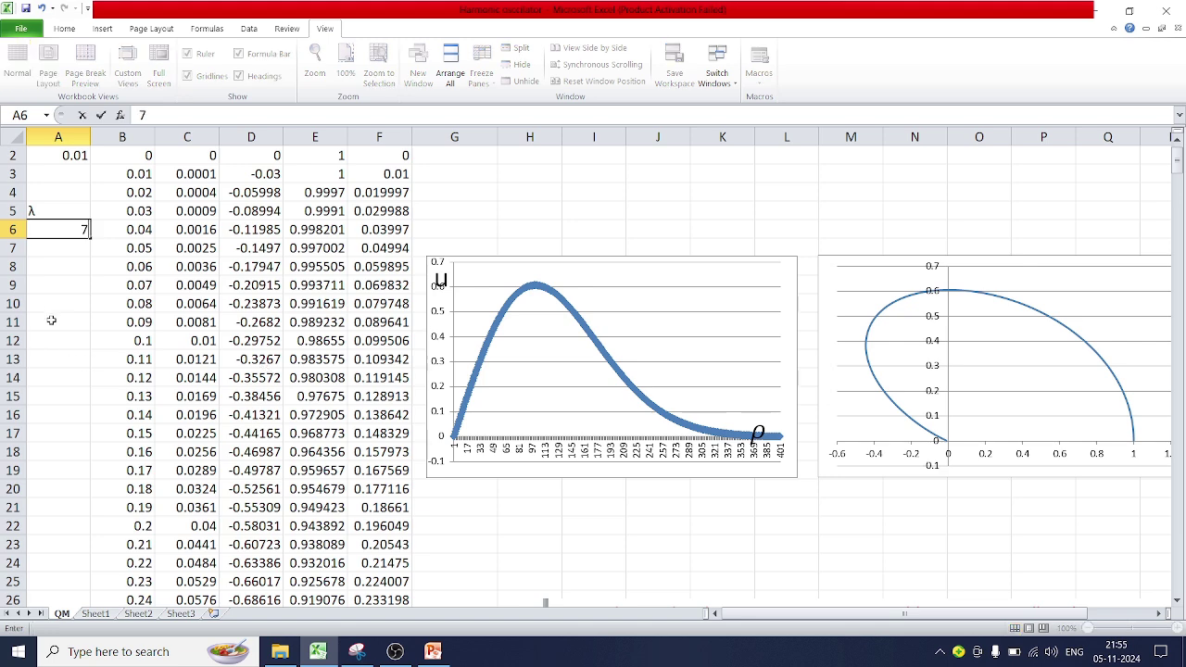
pyautogui.click(54, 302)
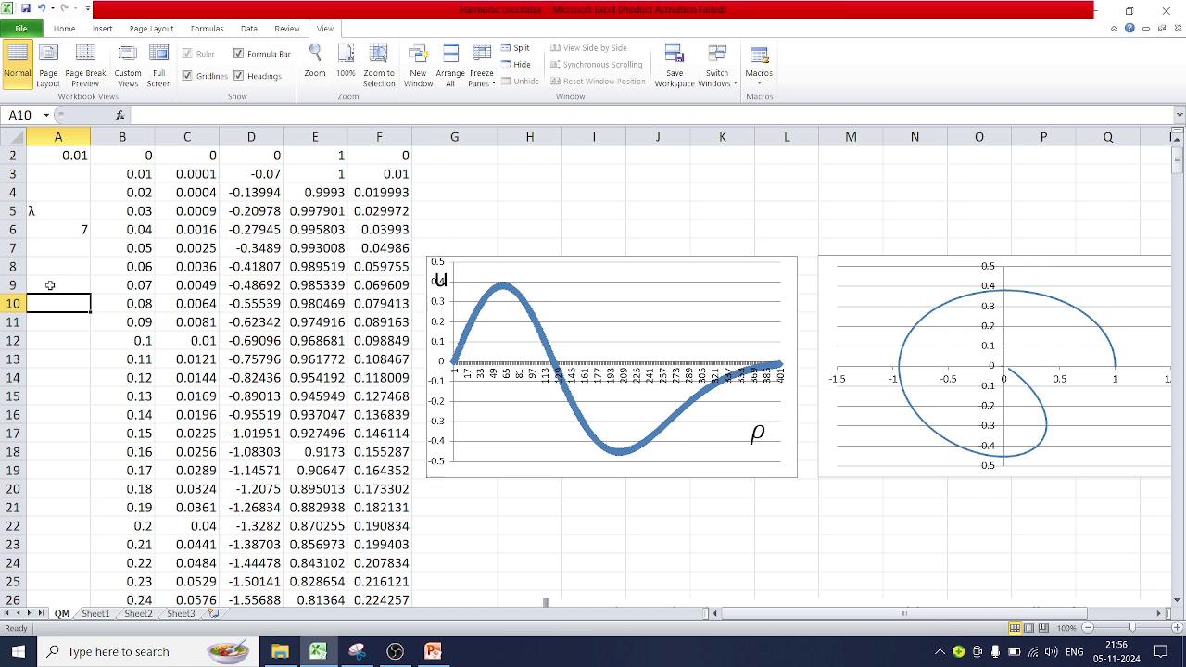
# - Switch the initial conditions in row 2 to u = 1 in cell F2 and u' = 0 in cell E2
pyautogui.scroll(1, 56, 271)
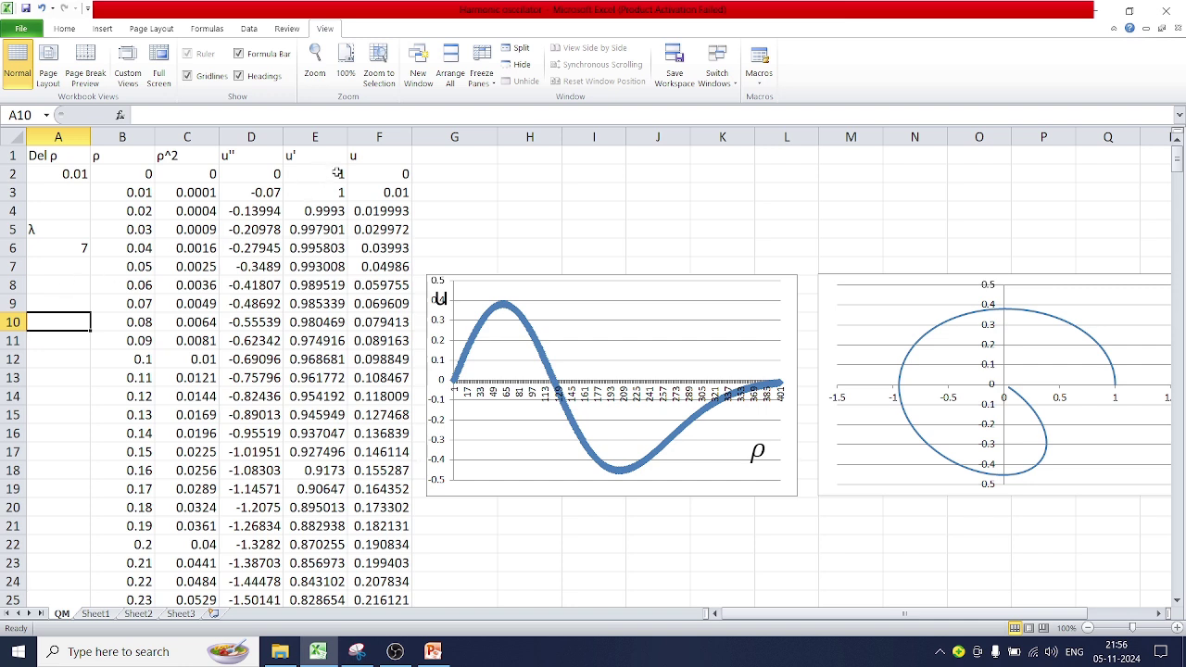
pyautogui.click(408, 174)
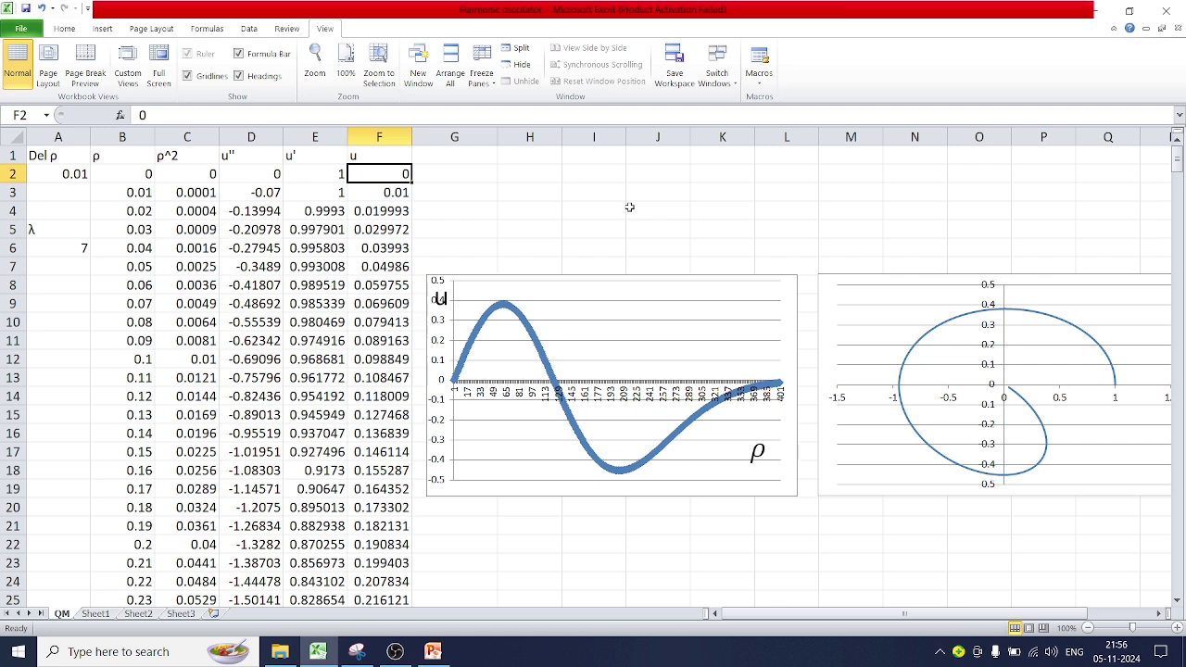
pyautogui.write('1')
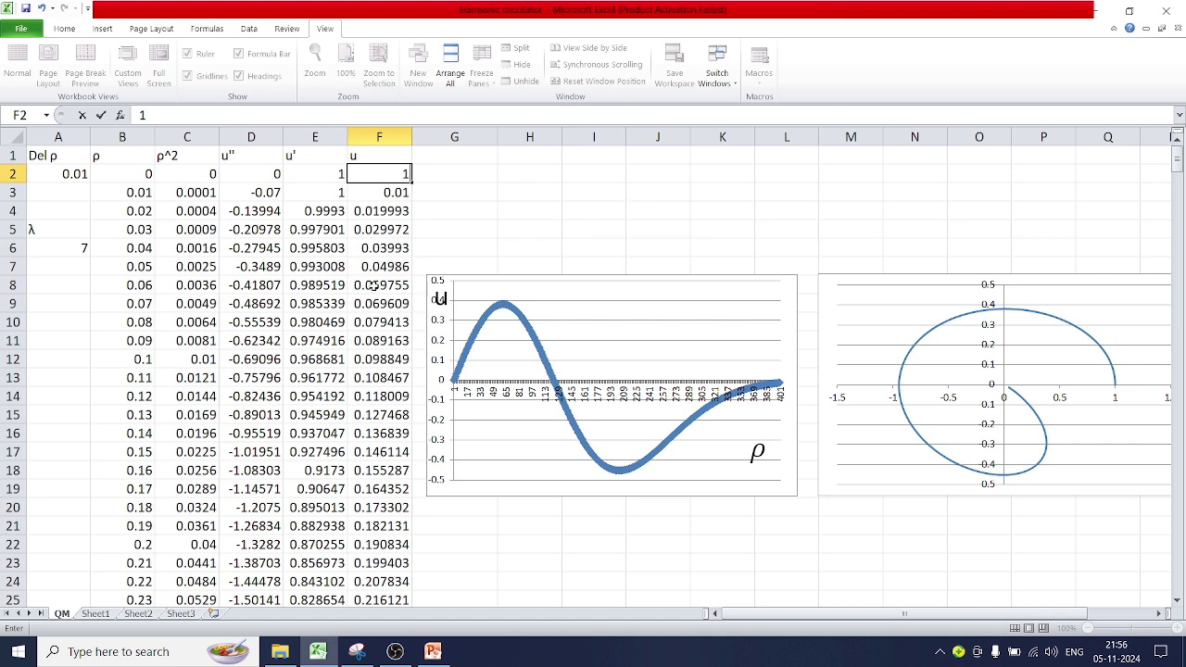
pyautogui.click(343, 176)
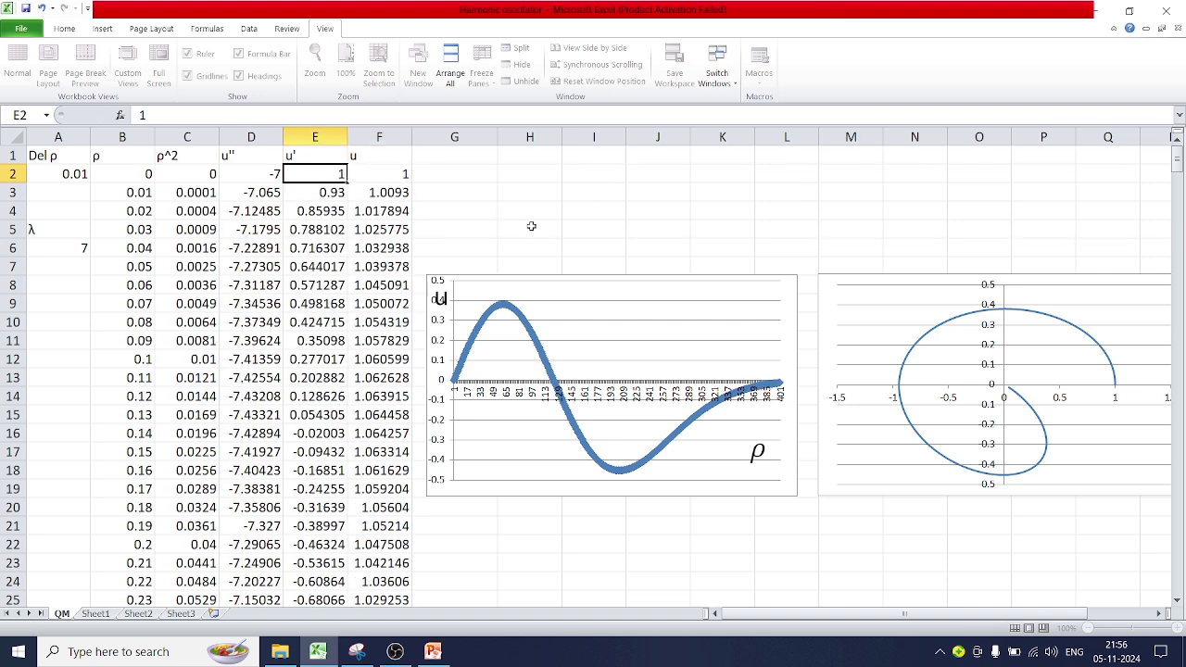
pyautogui.write('0')
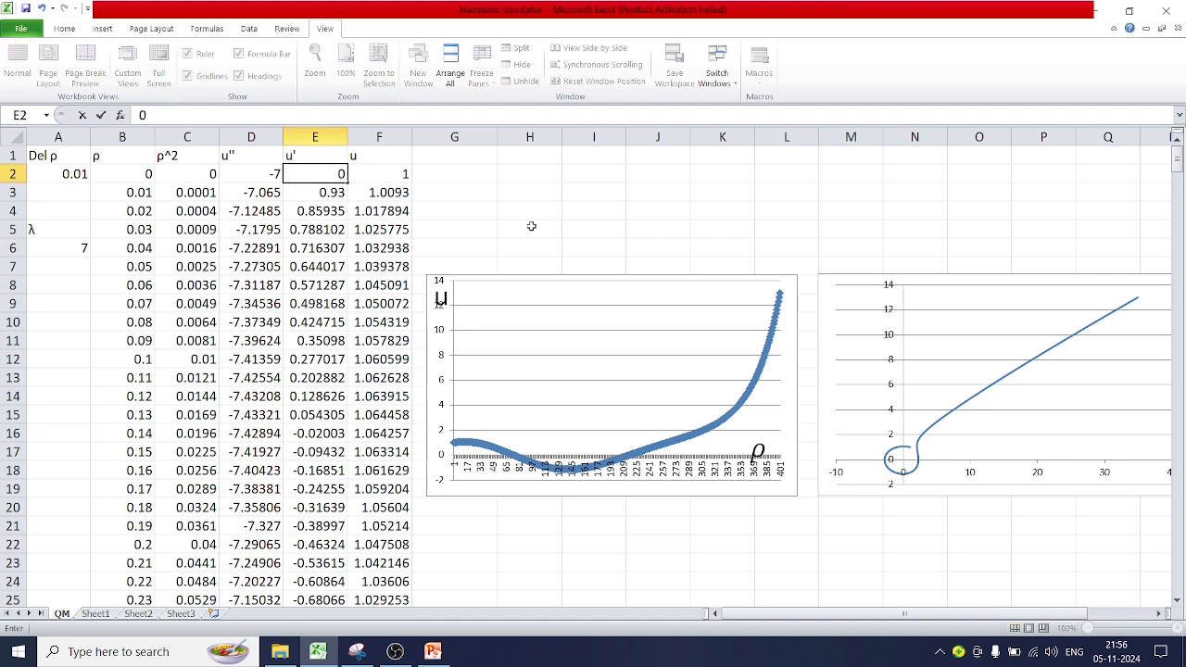
pyautogui.click(320, 248)
# - Commit the initial value u' = 0 in cell E2 and set λ in cell A6 to 5
pyautogui.click(386, 176)
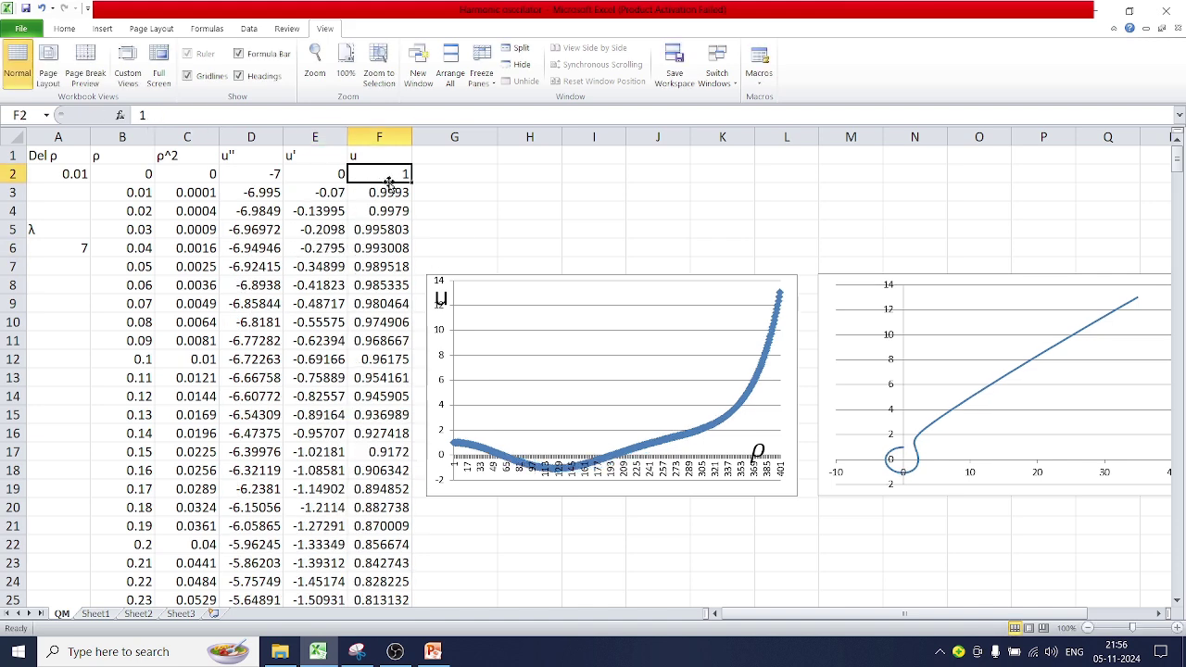
pyautogui.click(332, 171)
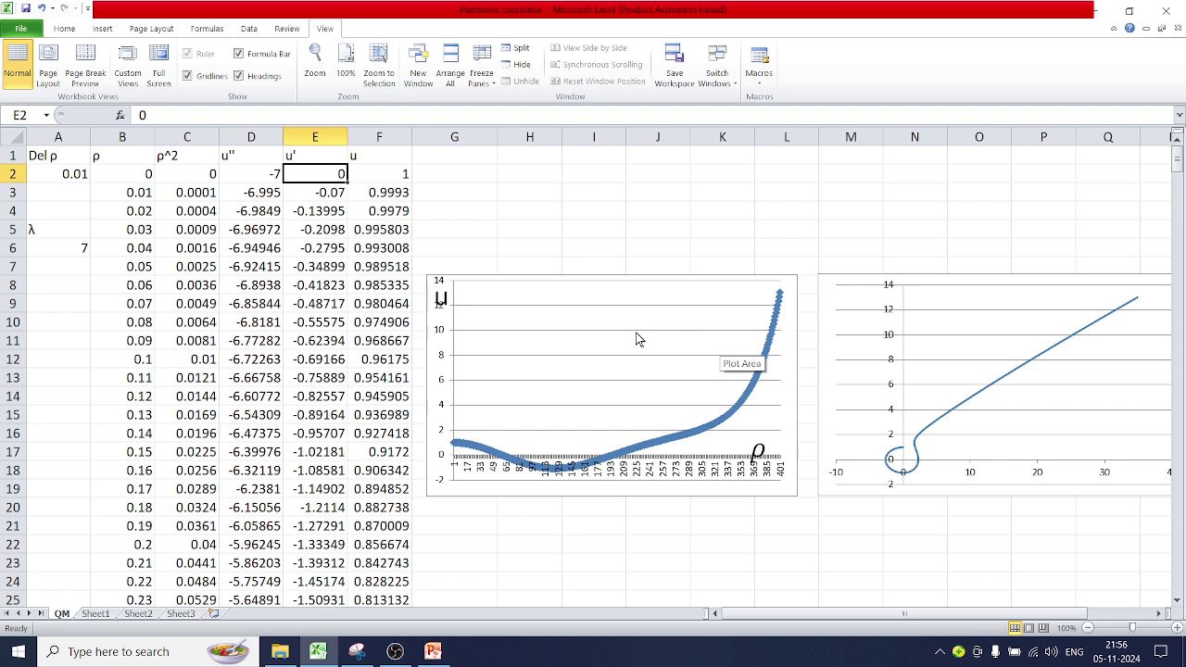
pyautogui.click(63, 250)
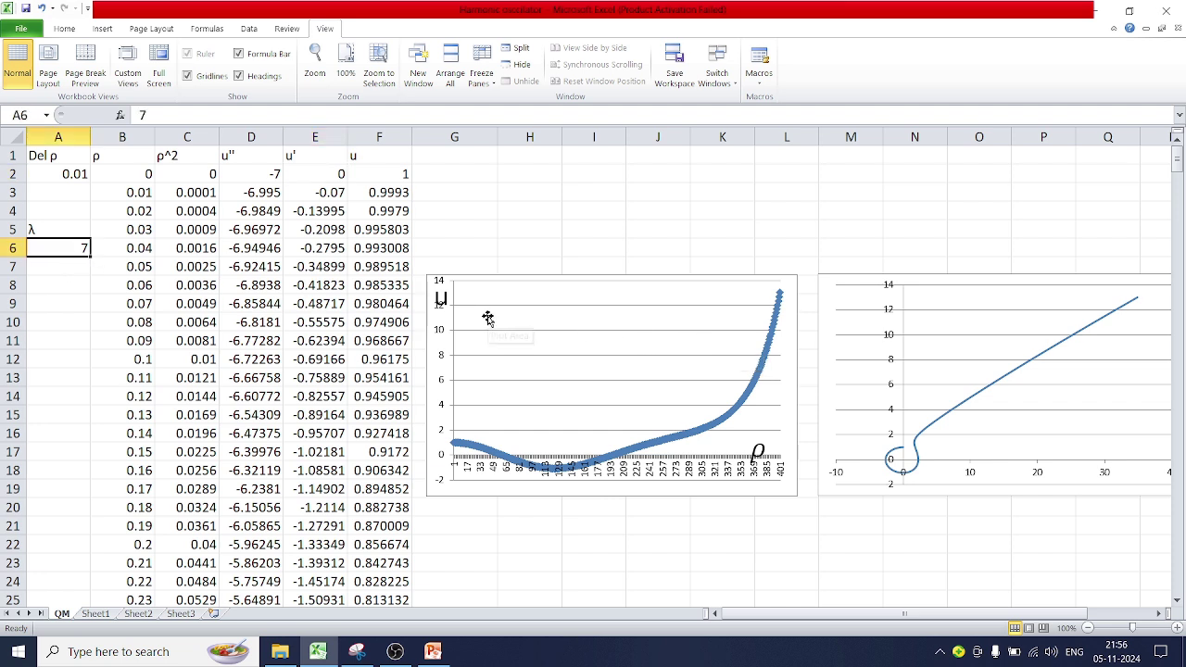
pyautogui.write('5')
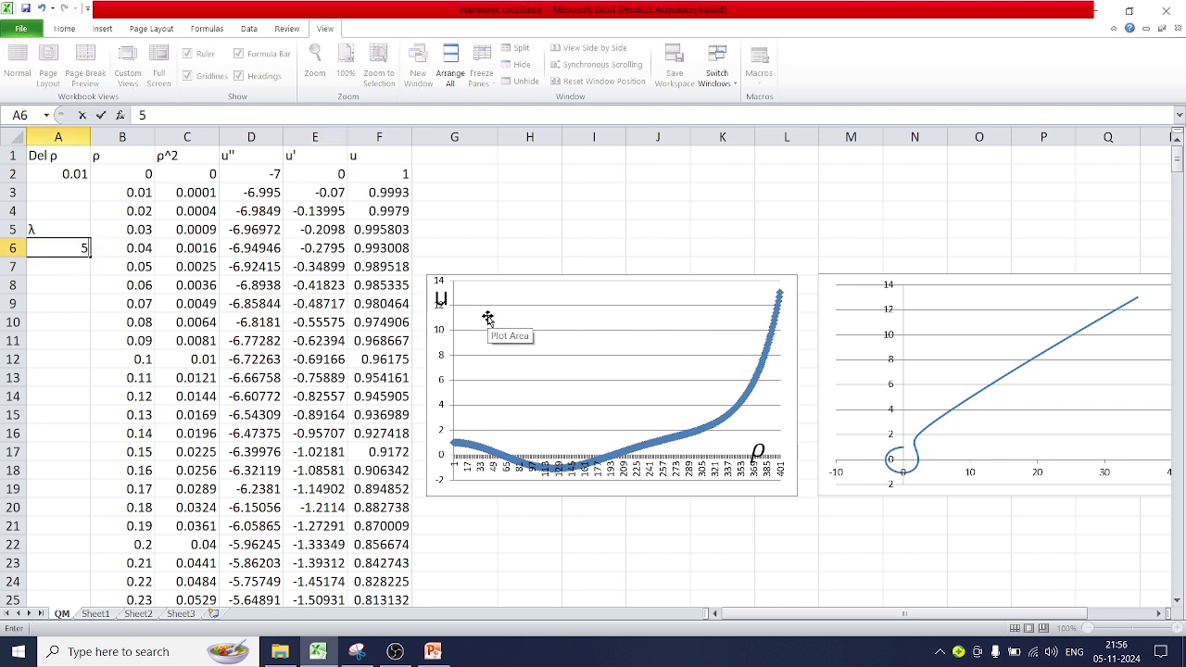
pyautogui.click(87, 287)
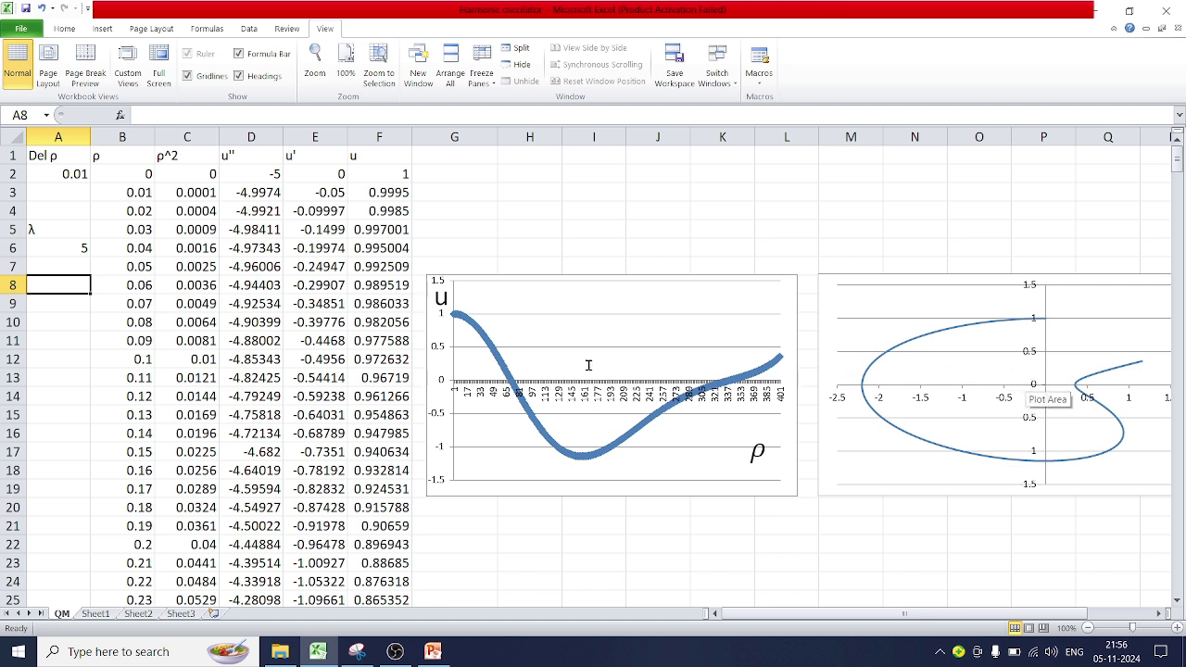
# - Try λ = 1 in cell A6 with u = 1 and u' = 0 as initial conditions
pyautogui.click(71, 249)
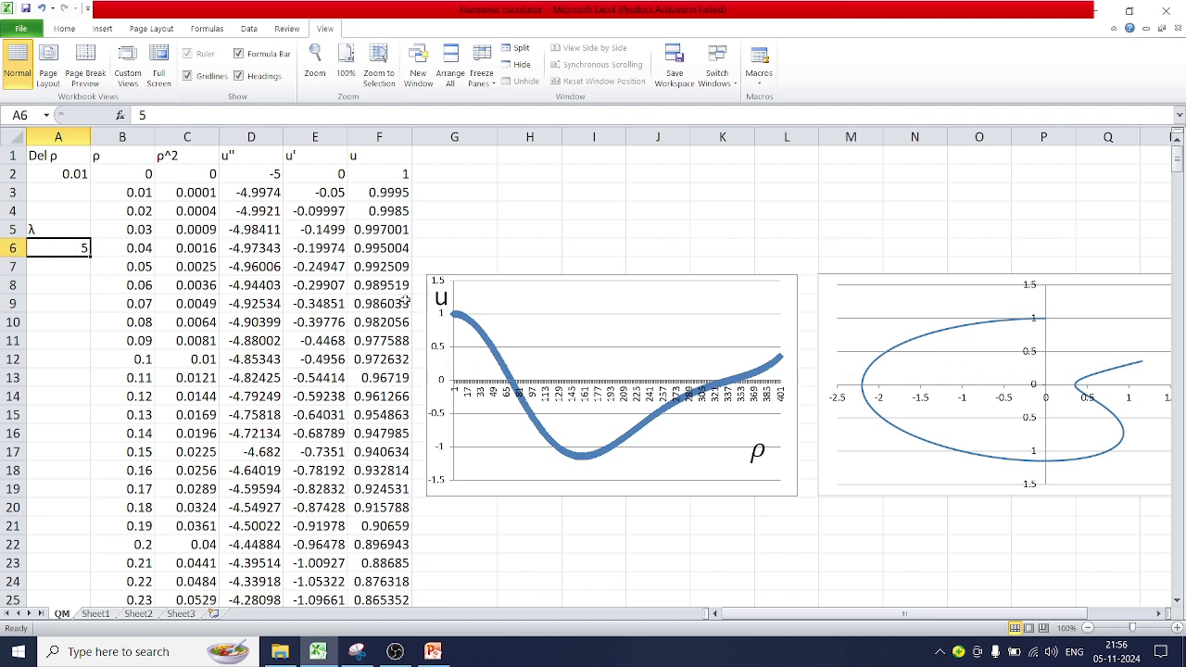
pyautogui.write('1')
pyautogui.scroll(-1, 405, 299)
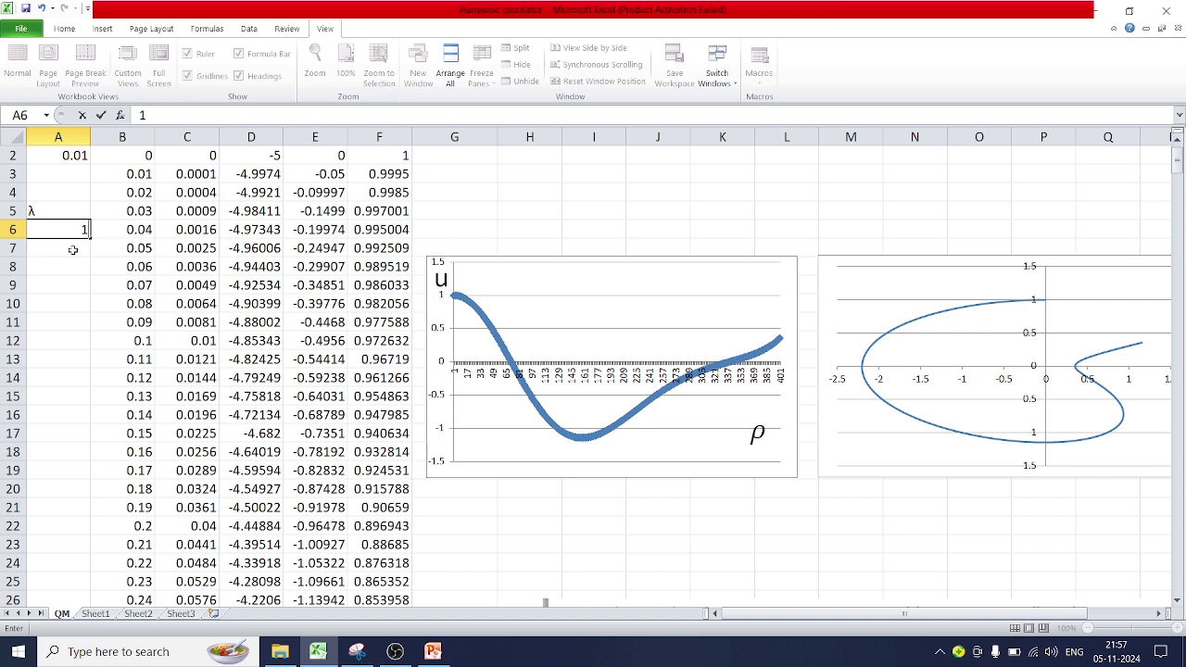
pyautogui.press('Return')
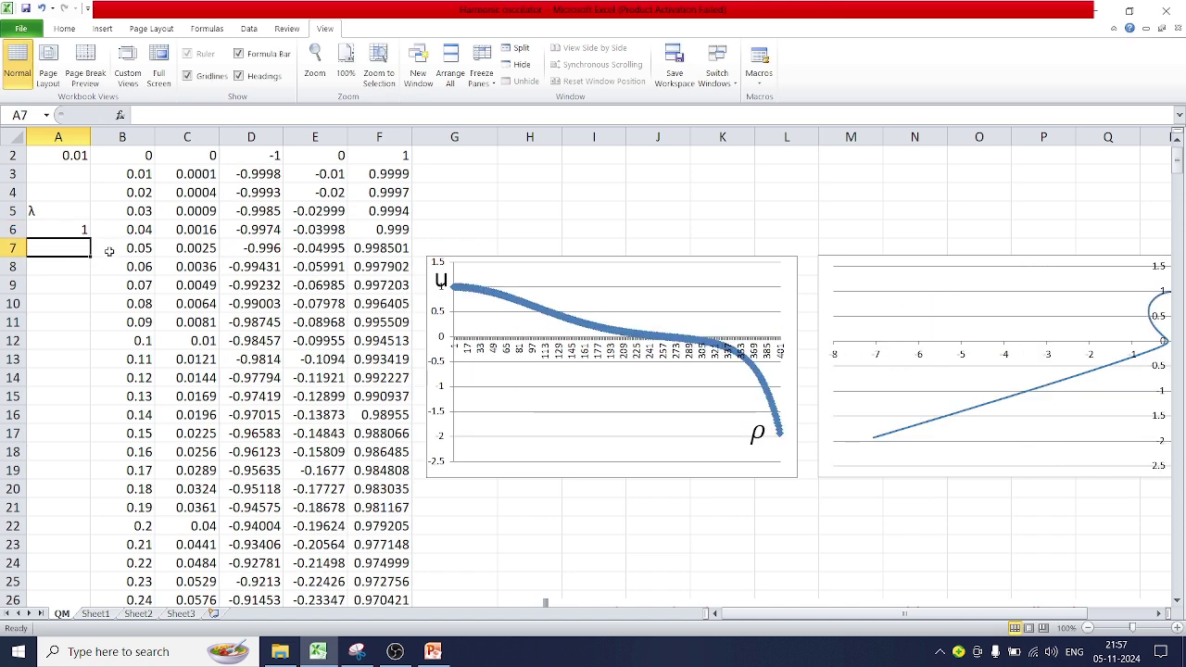
# - Set λ in cell A6 back to 5 and recalculate the wavefunction
pyautogui.click(72, 226)
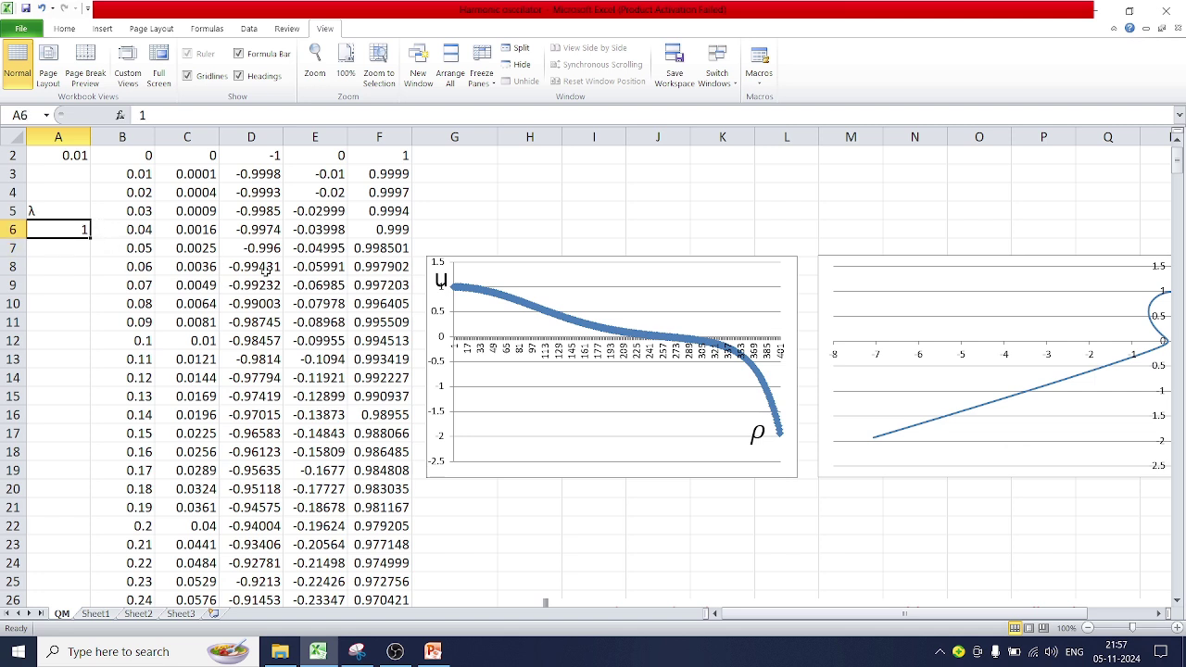
pyautogui.scroll(1, 123, 324)
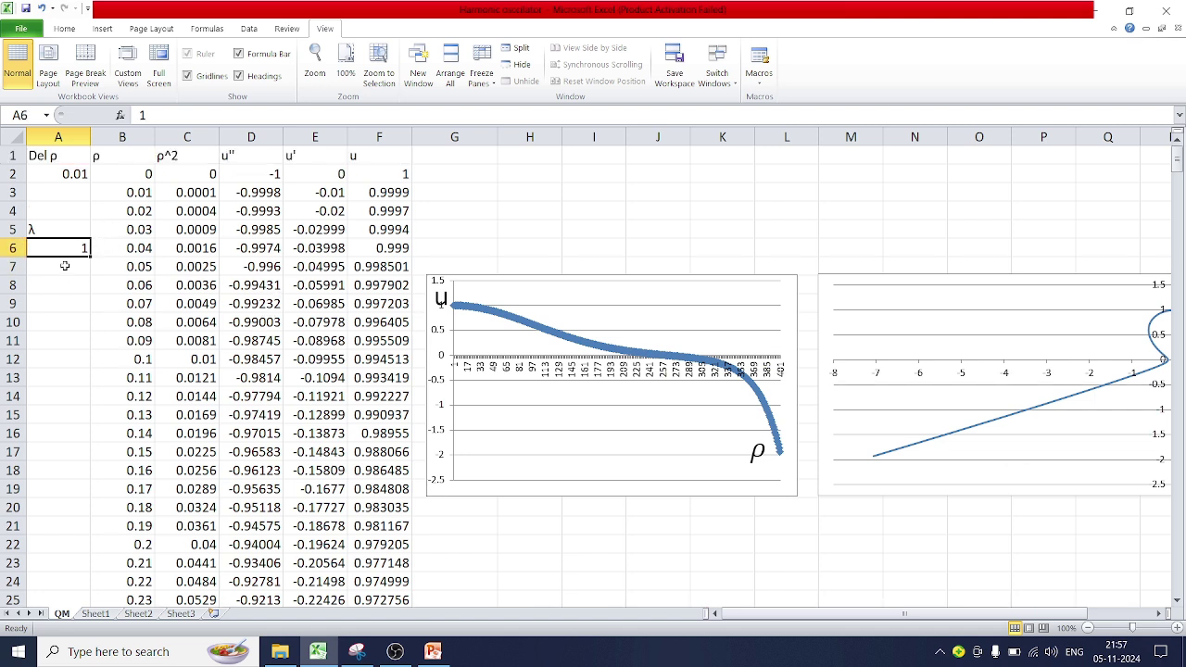
pyautogui.write('5')
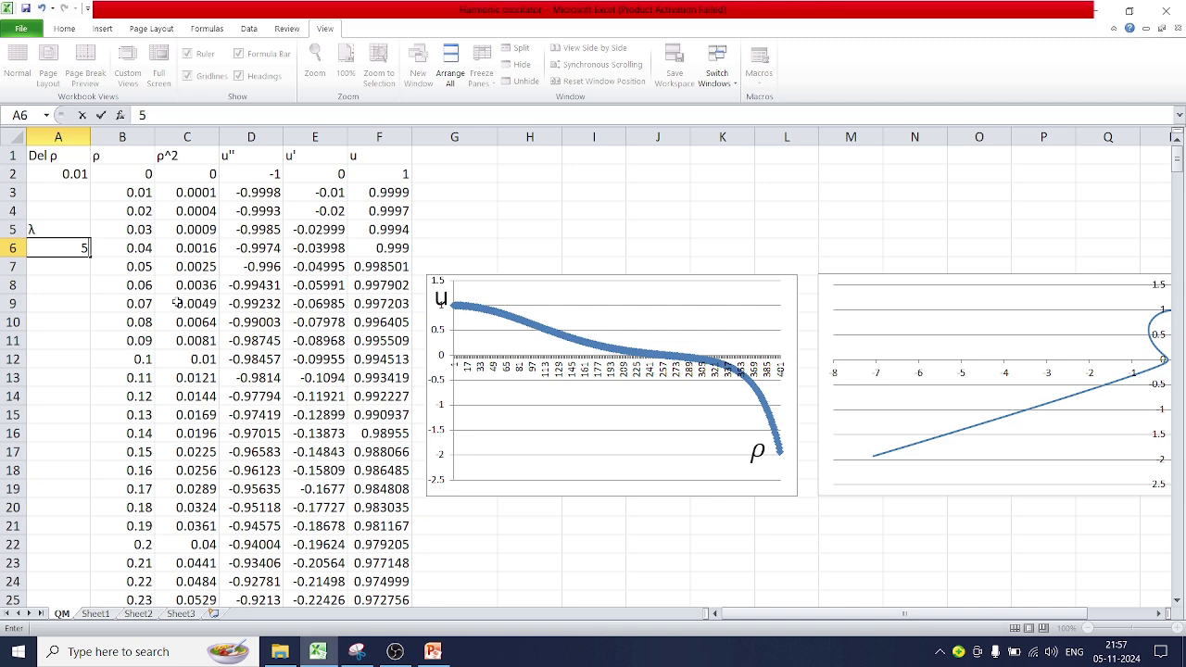
pyautogui.click(62, 278)
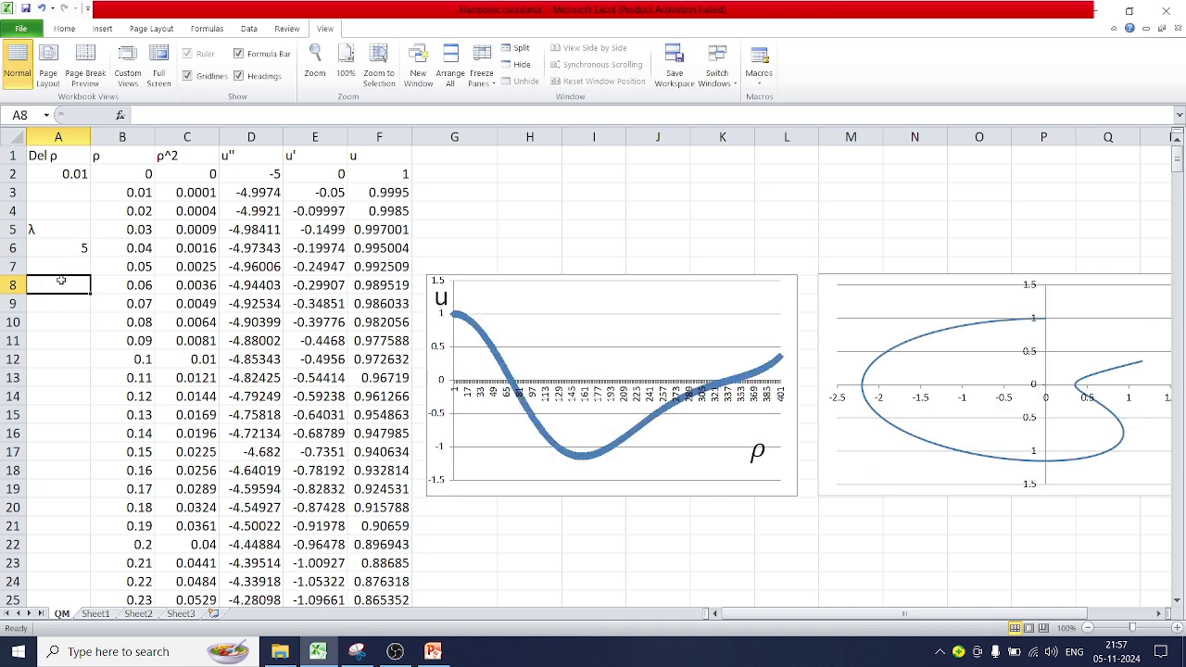
# - Set λ in cell A6 to 9 and recalculate the wavefunction and its charts
pyautogui.click(71, 249)
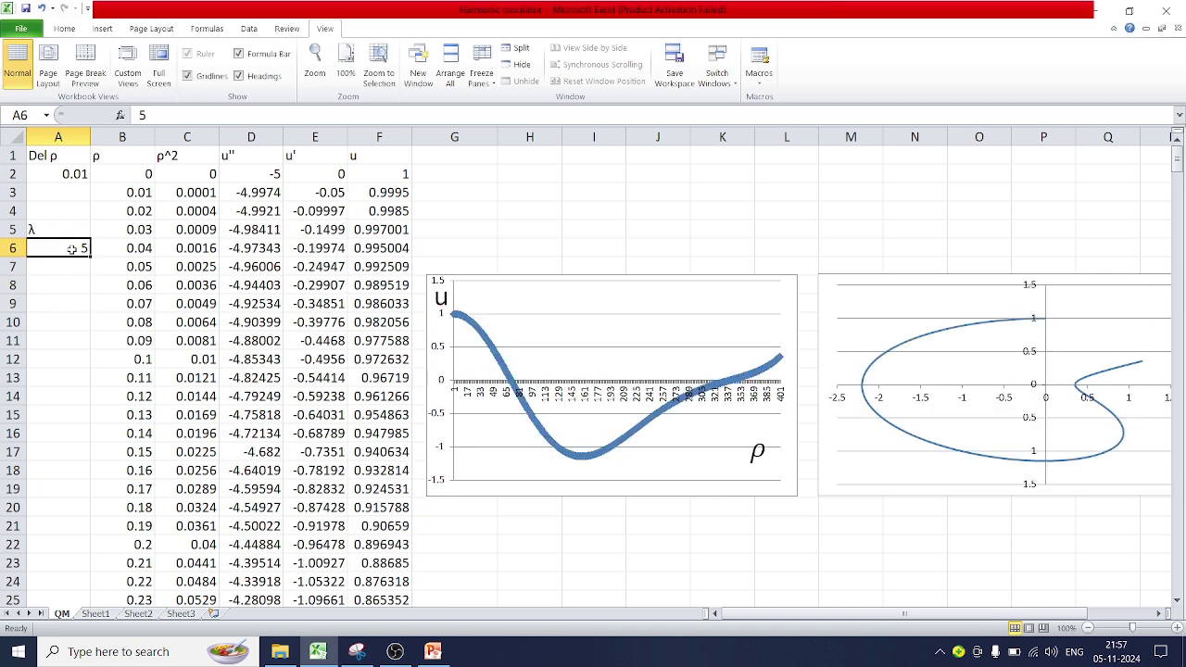
pyautogui.write('9')
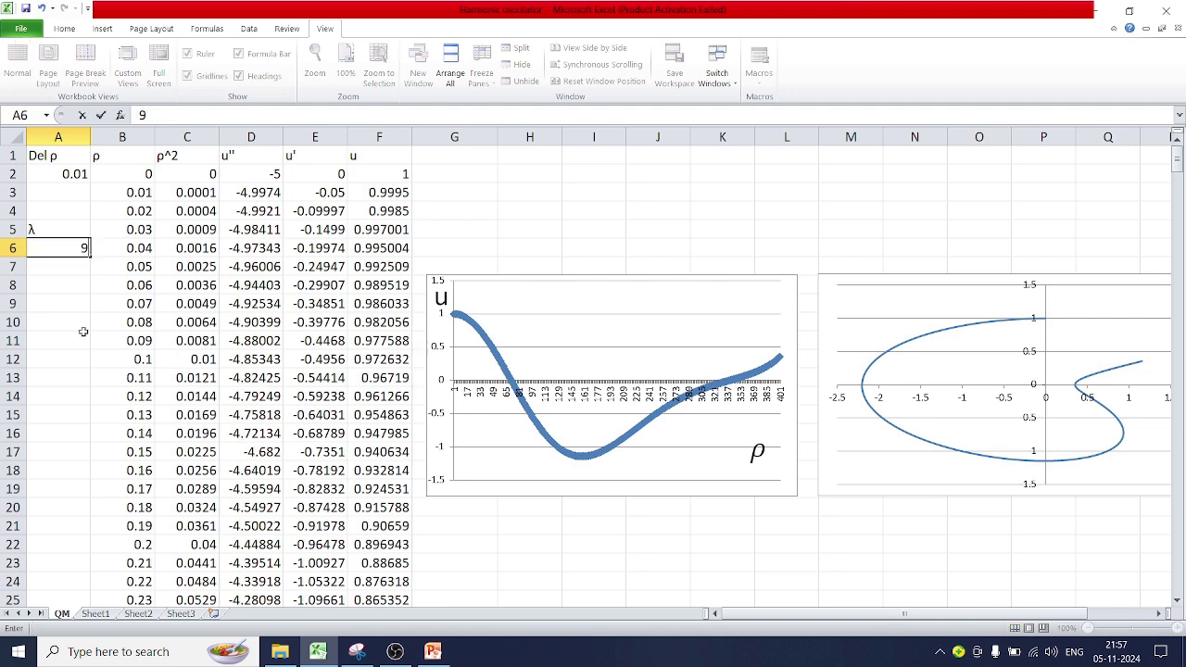
pyautogui.click(56, 331)
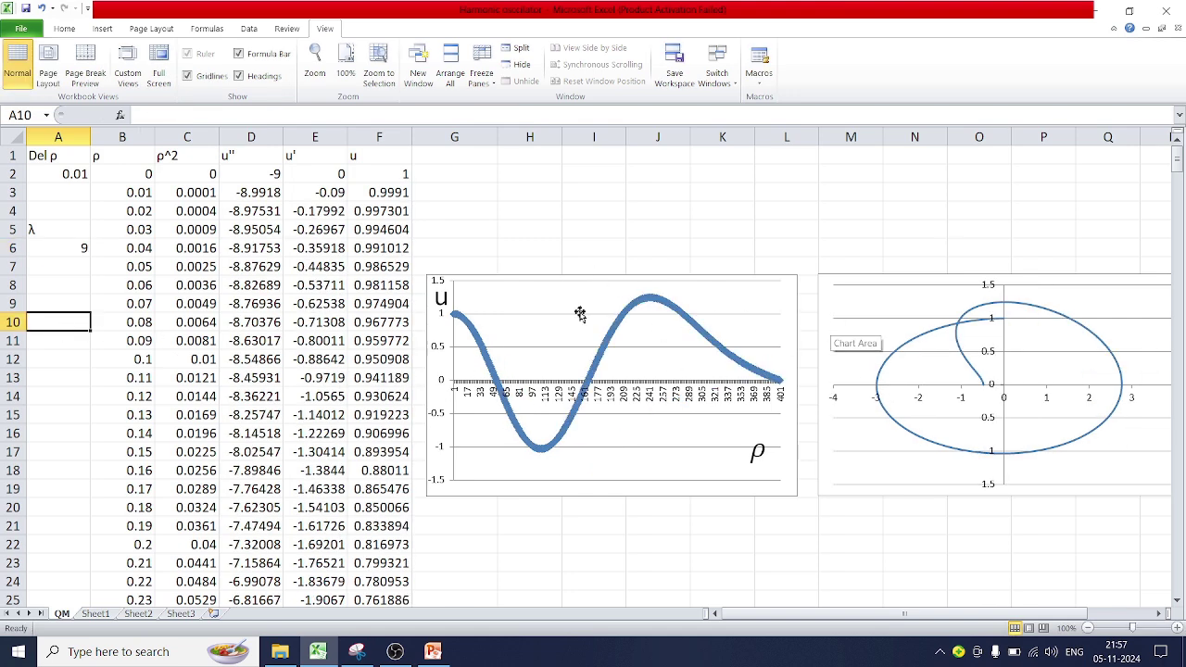
pyautogui.click(68, 249)
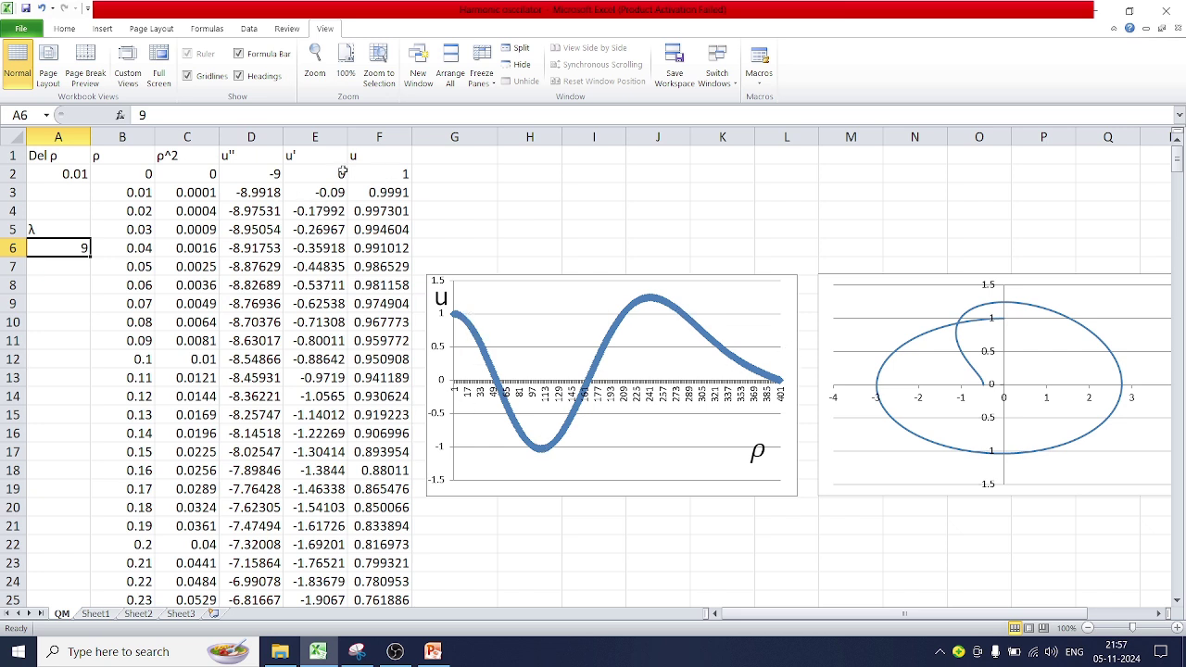
pyautogui.moveTo(433, 652)
pyautogui.click(389, 176)
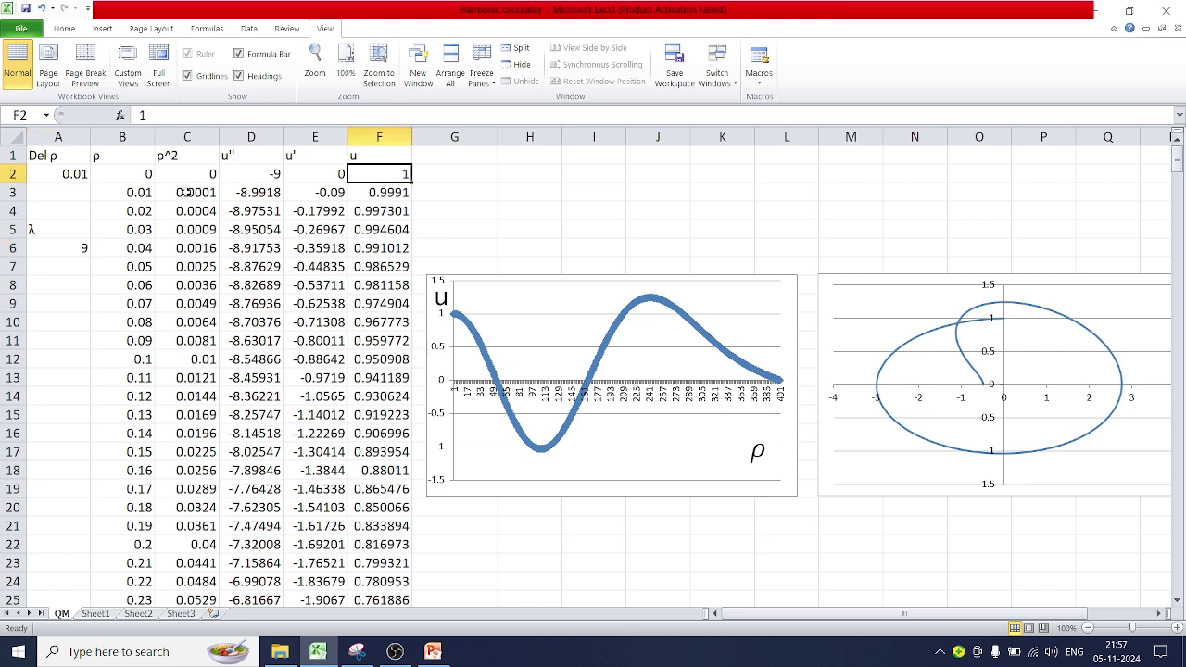
pyautogui.click(62, 257)
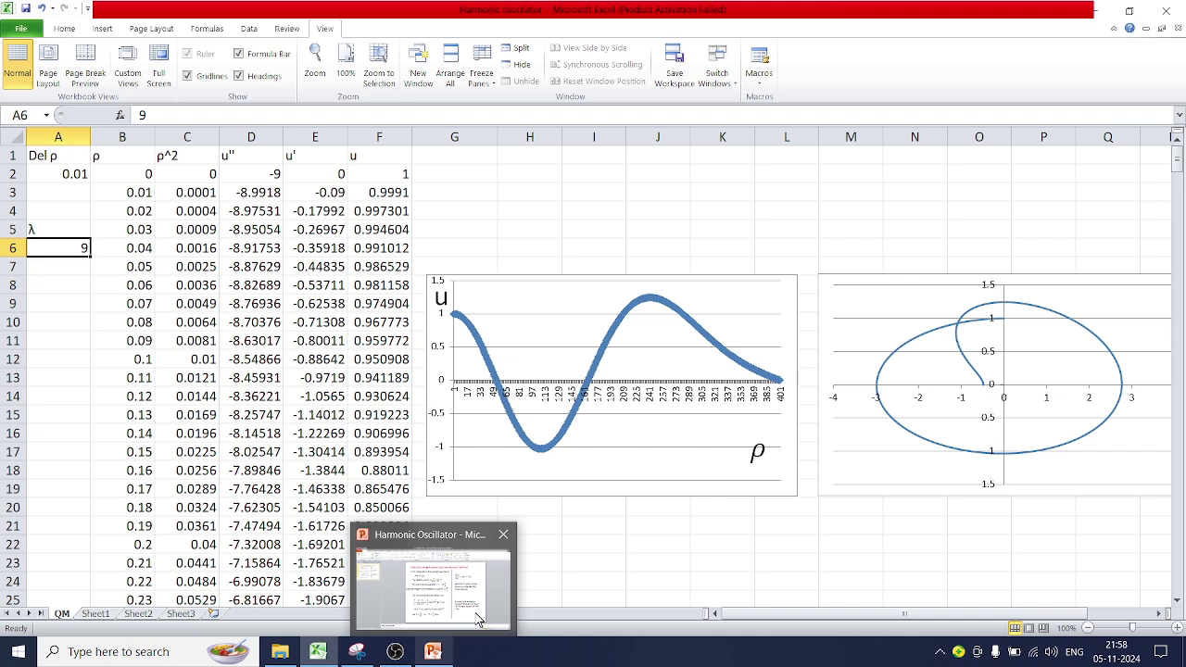
# - Move the Schrödinger equation derivation picture up and left so it starts around cell G15, overlapping the lower part of the charts
pyautogui.click(745, 593)
pyautogui.scroll(-4, 815, 533)
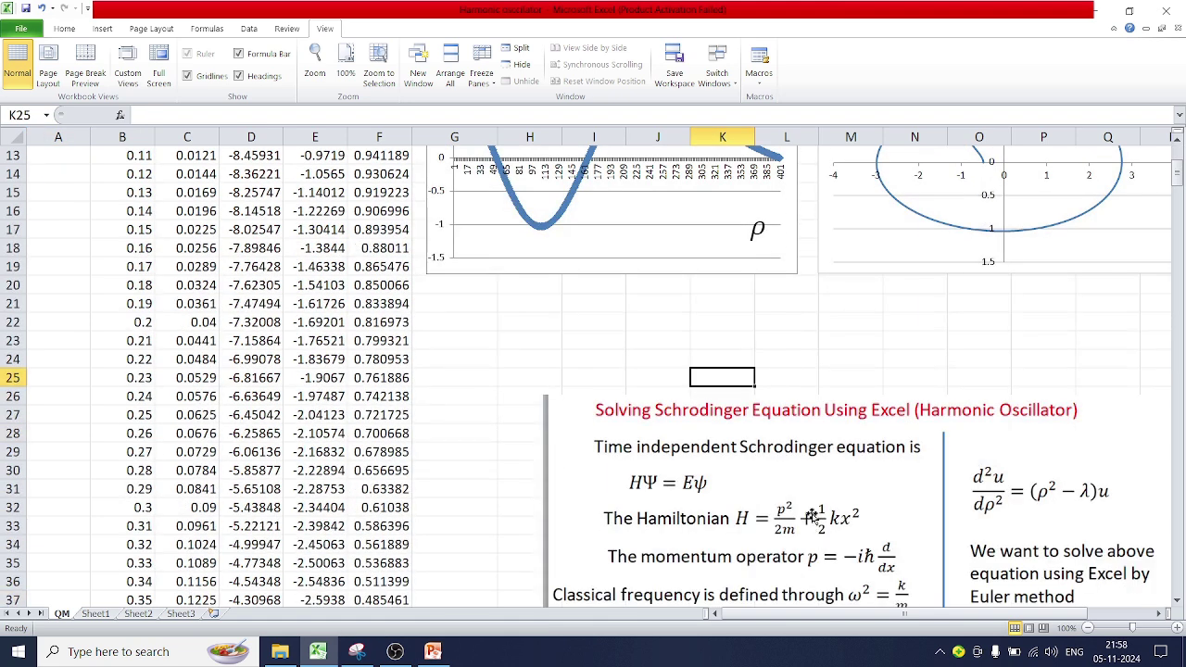
pyautogui.click(595, 401)
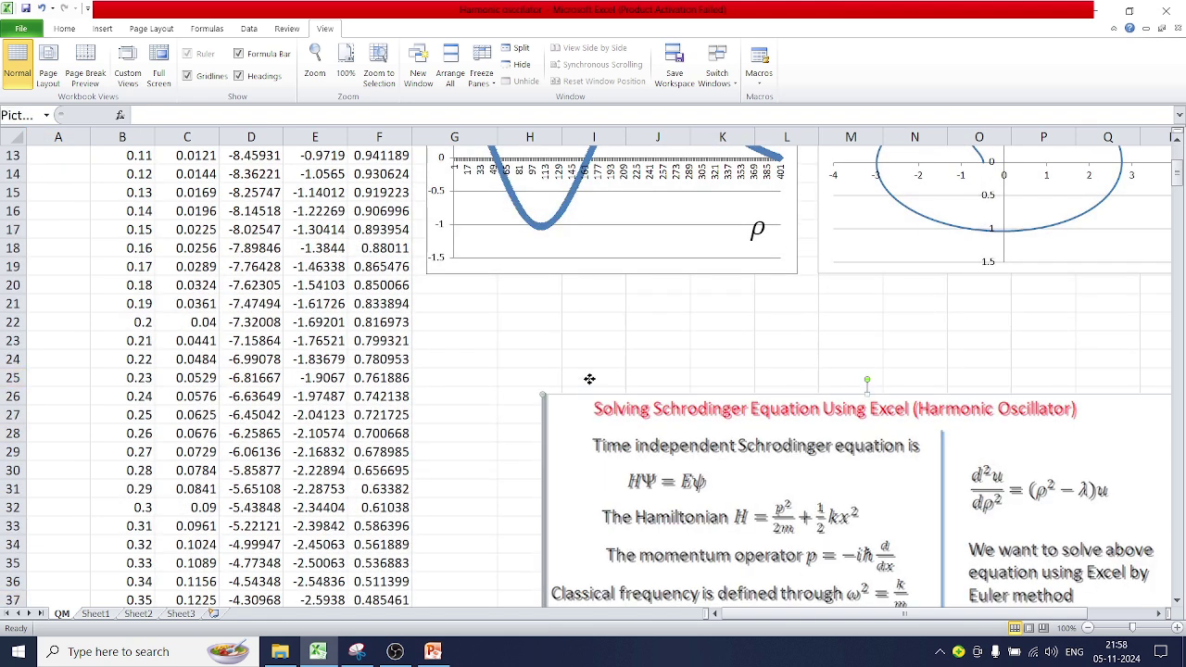
pyautogui.moveTo(594, 400); pyautogui.dragTo(560, 37)
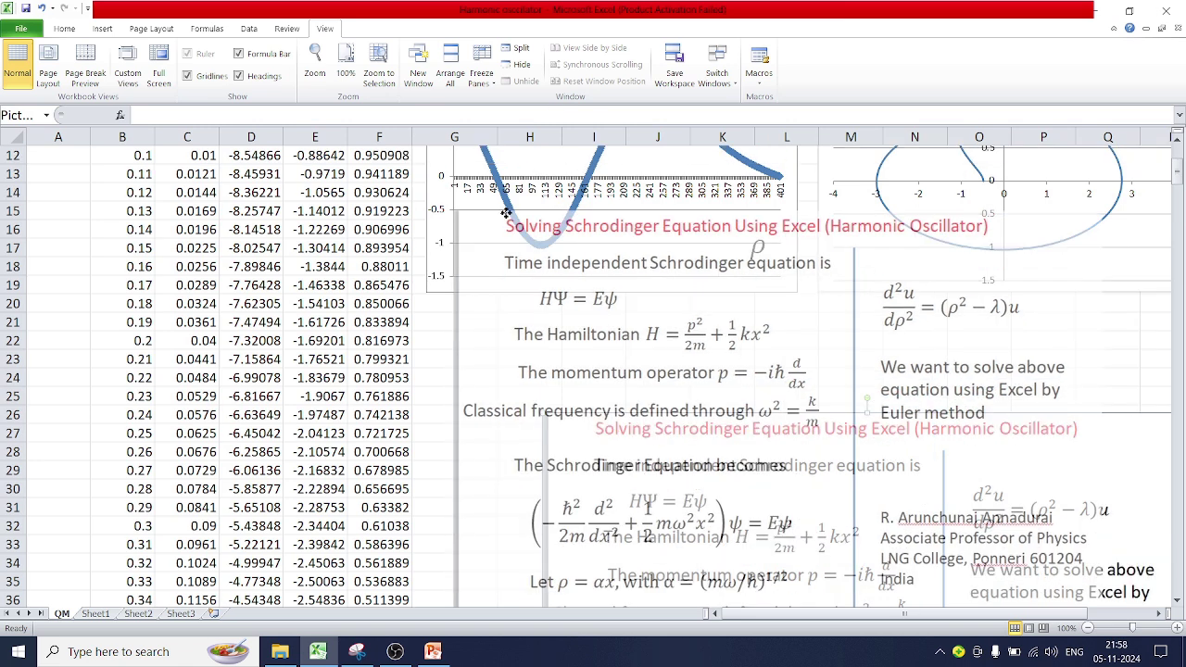
pyautogui.scroll(-2, 719, 375)
pyautogui.scroll(1, 788, 392)
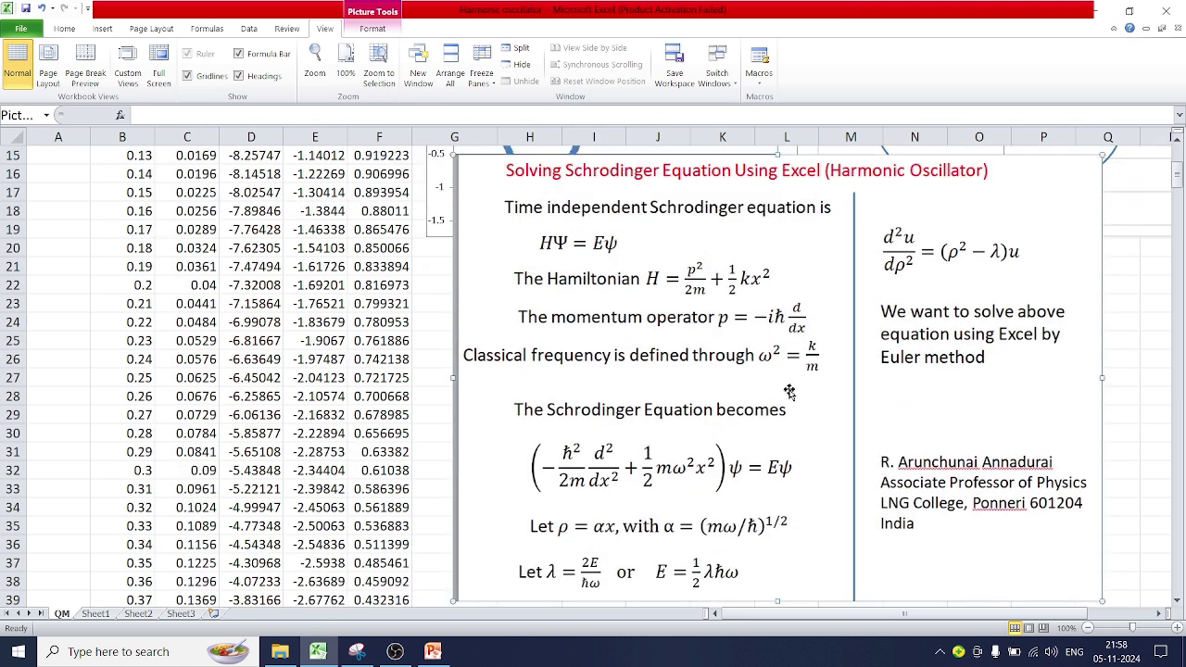